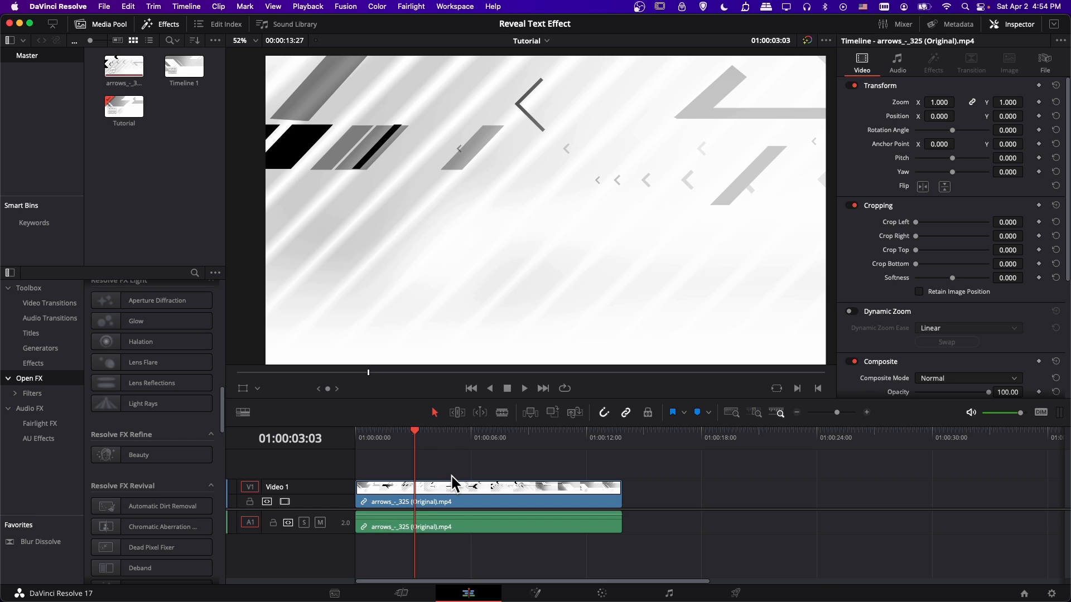
Open the arrows clip from the timeline in the Fusion compositing page and reposition its MediaOut1 node.
click(456, 501)
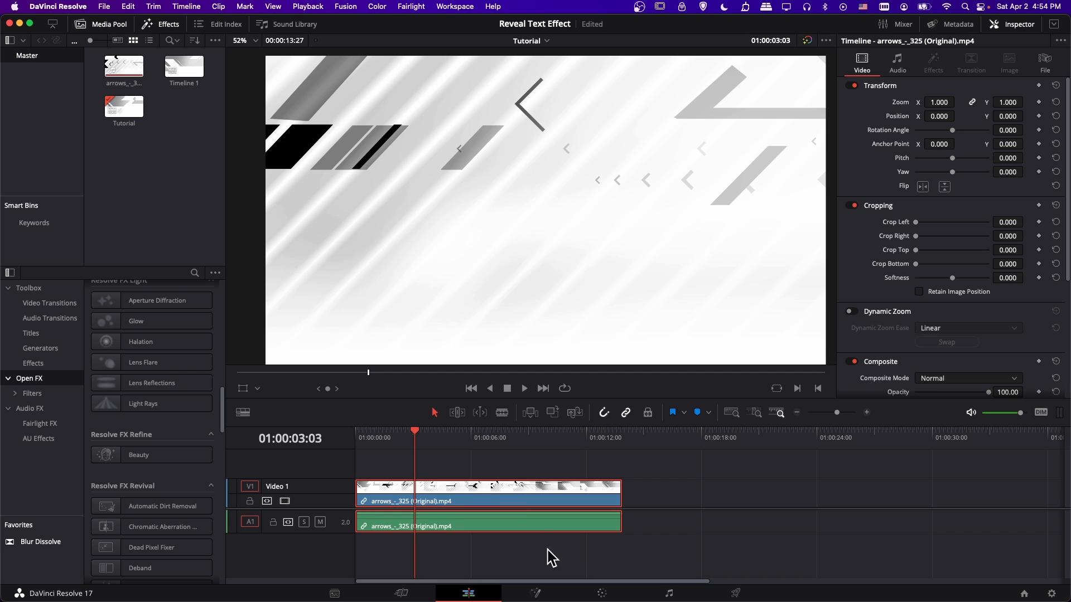
click(548, 594)
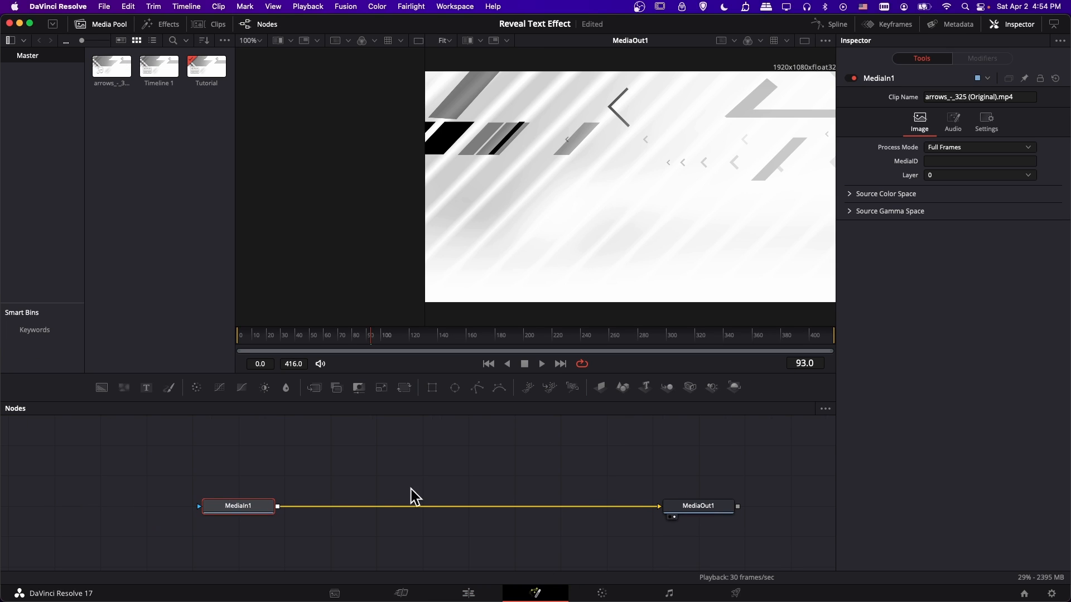
drag(671, 514, 628, 504)
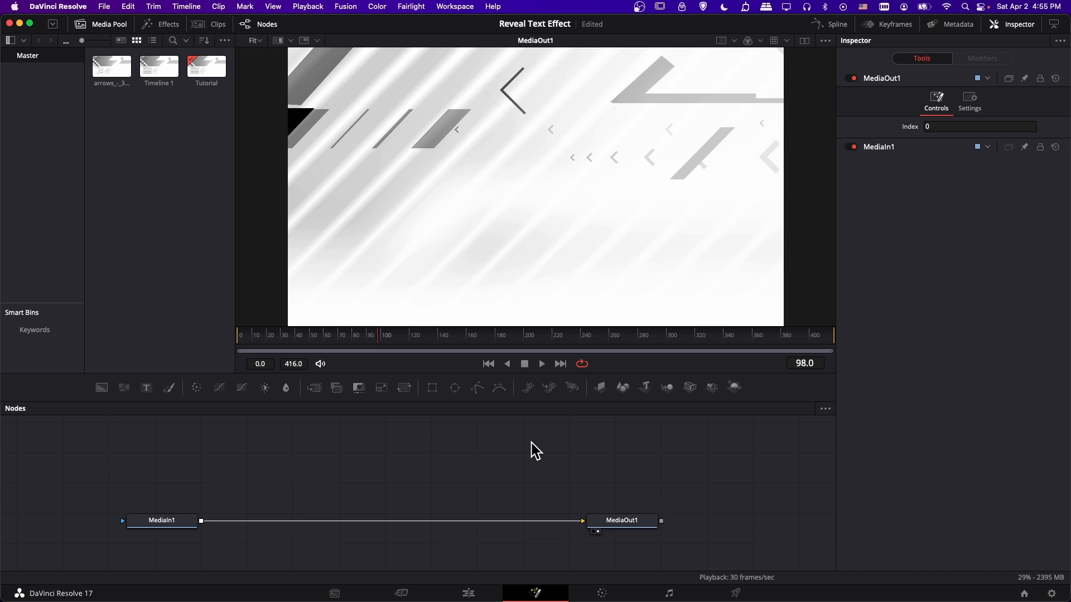
Add a Text+ node above the MediaIn1 to MediaOut1 connection and attach a Rectangle mask to it.
click(148, 390)
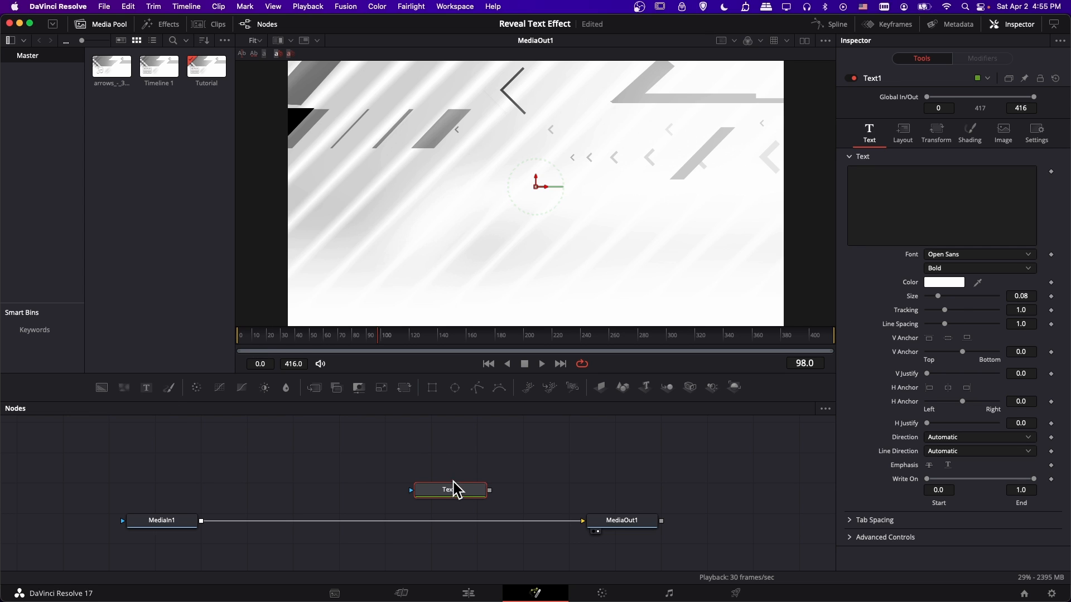
drag(454, 490, 447, 460)
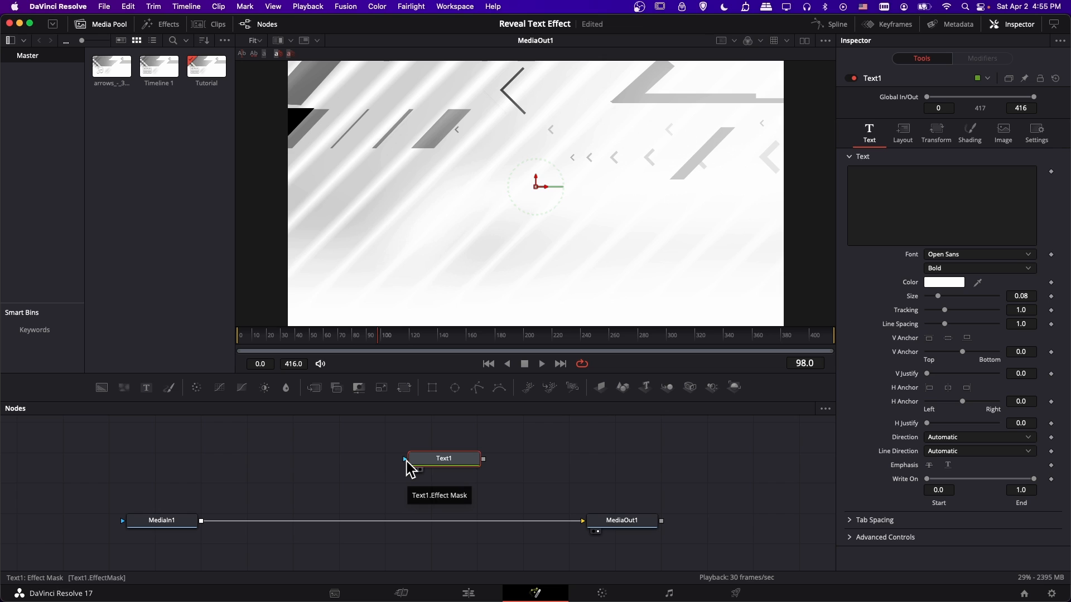
click(439, 396)
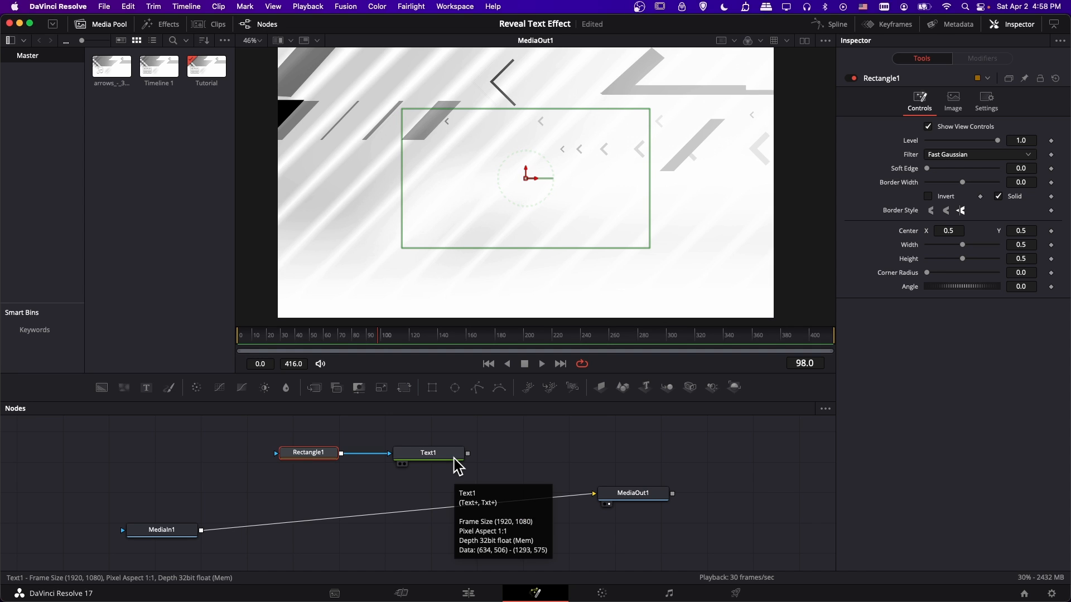
Enter REVEAL TEXT in the Text1 node and preview that node before returning the viewer to MediaOut1.
click(454, 457)
click(954, 189)
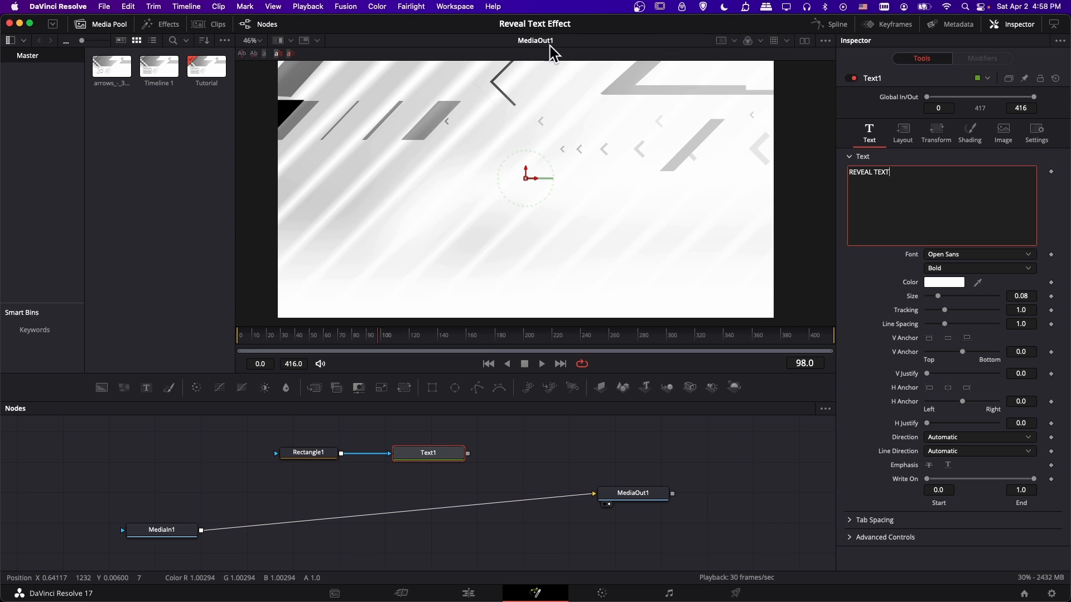
click(405, 465)
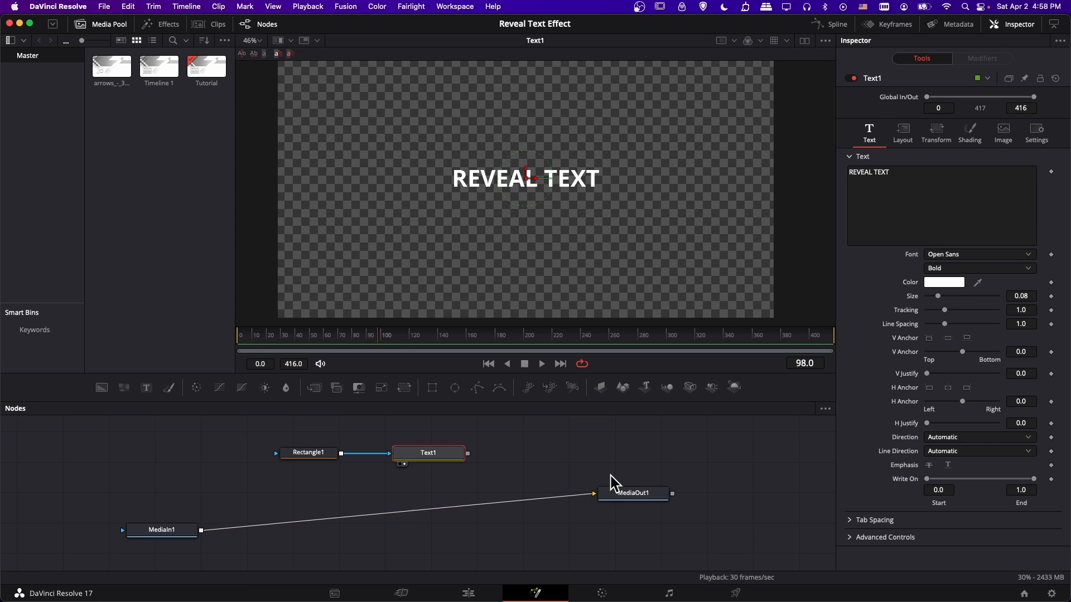
click(609, 505)
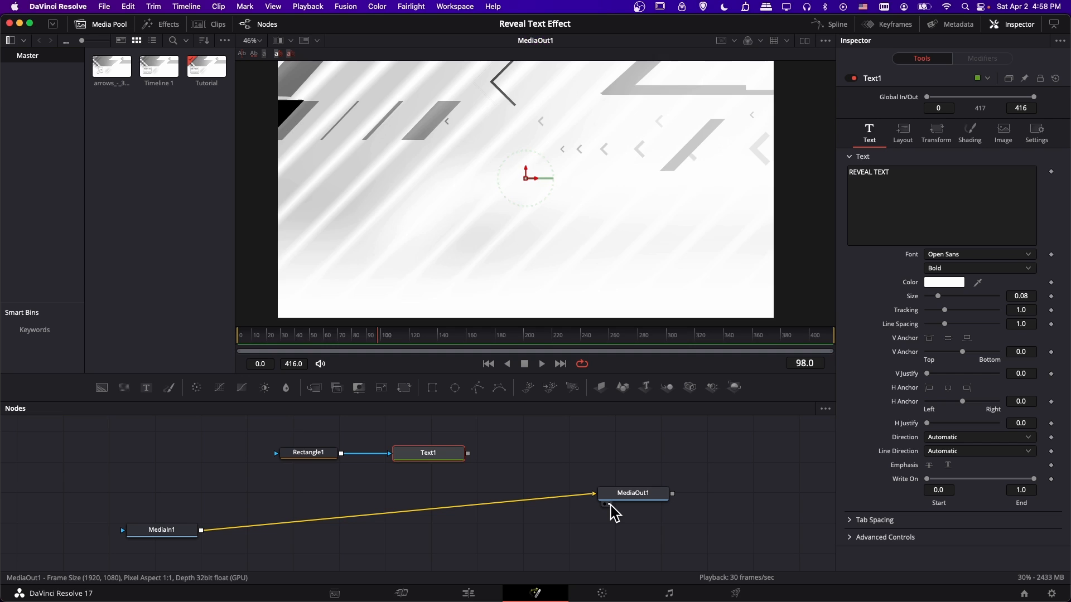
Shift Text1 slightly and add an unconnected Merge node beside it.
drag(443, 454, 435, 453)
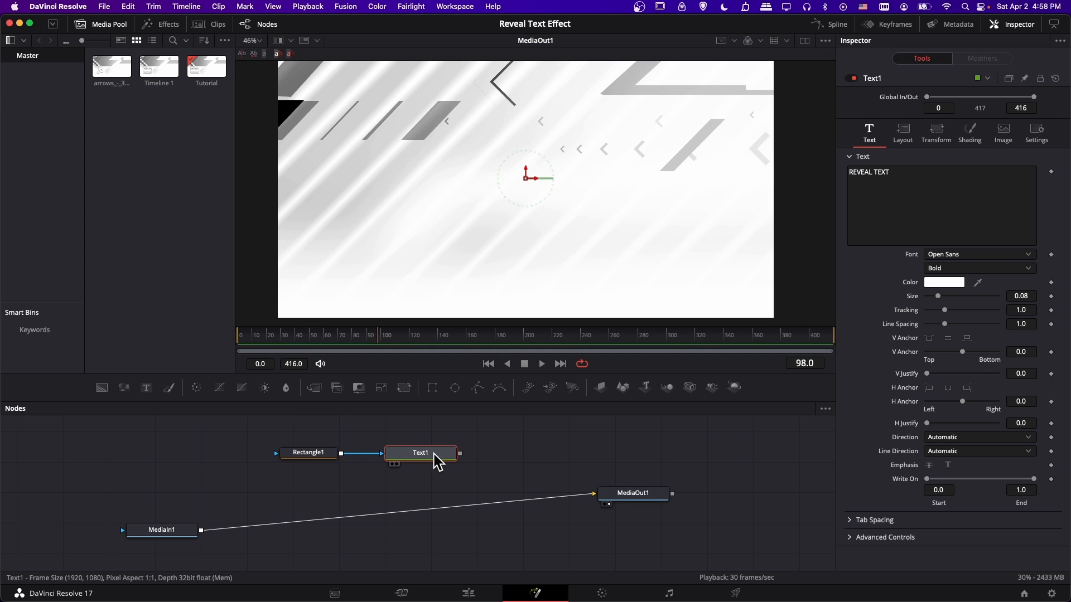
click(487, 447)
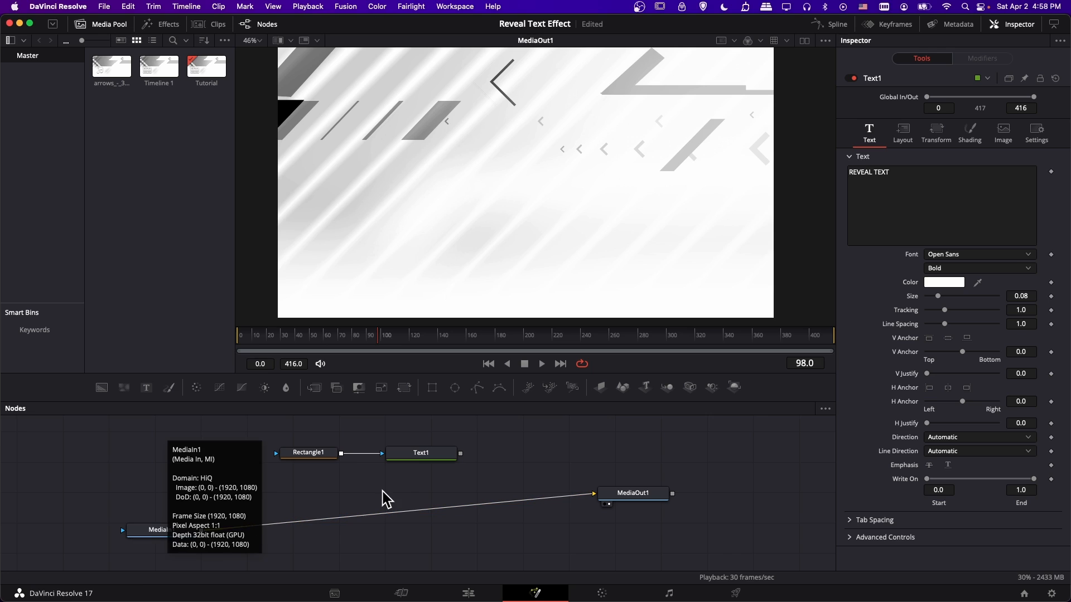
right_click(512, 460)
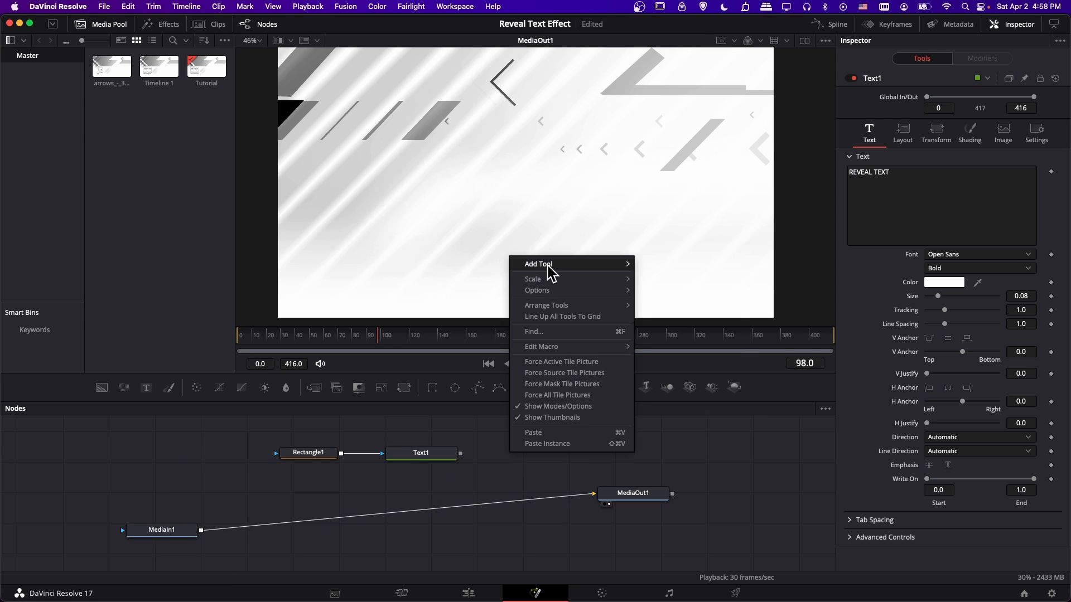
mouse_move(549, 266)
mouse_move(709, 177)
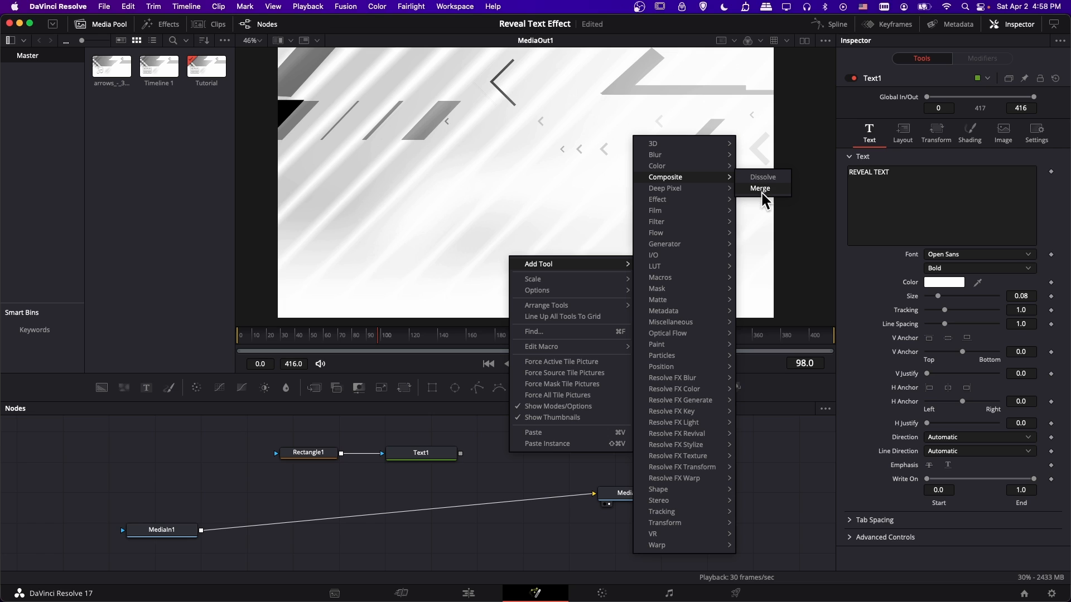
click(761, 189)
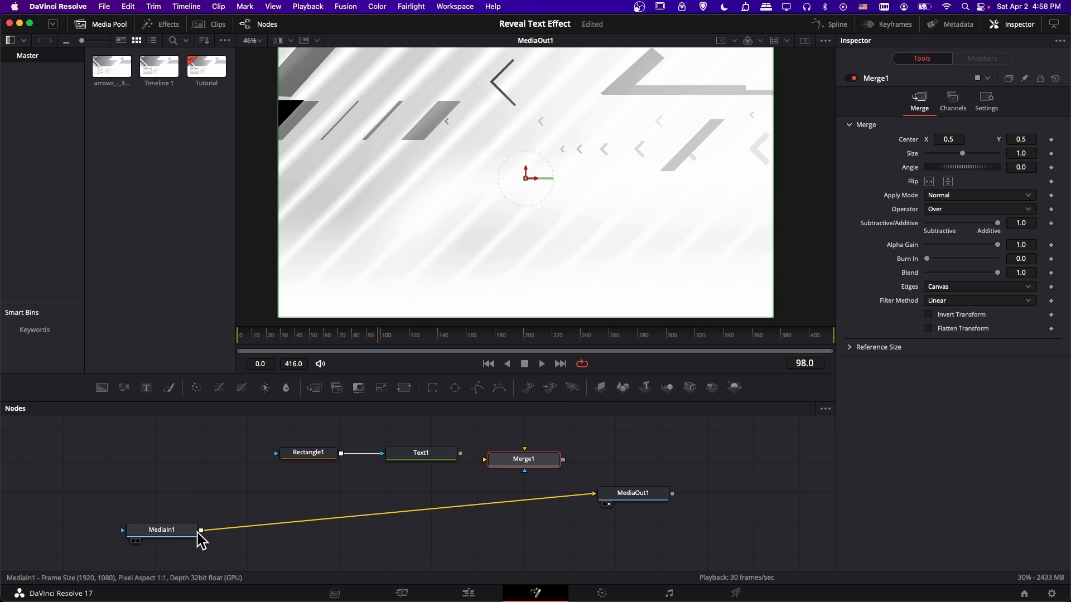
Merge Text1 over MediaIn1 through Merge1 and feed MediaOut1 from the merge instead of directly from MediaIn1.
drag(233, 527, 484, 461)
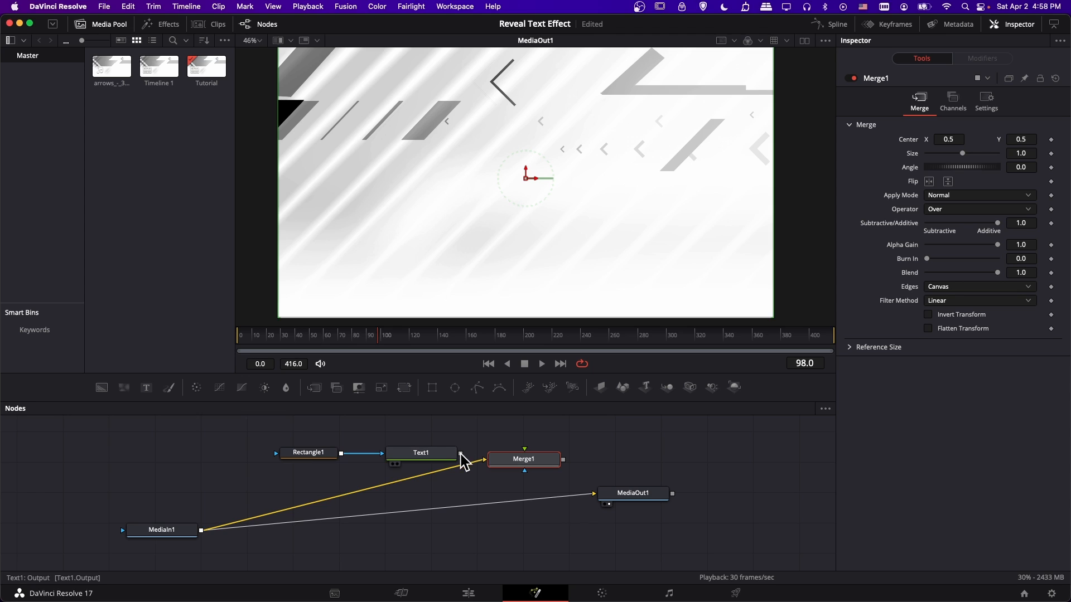
drag(460, 453, 527, 455)
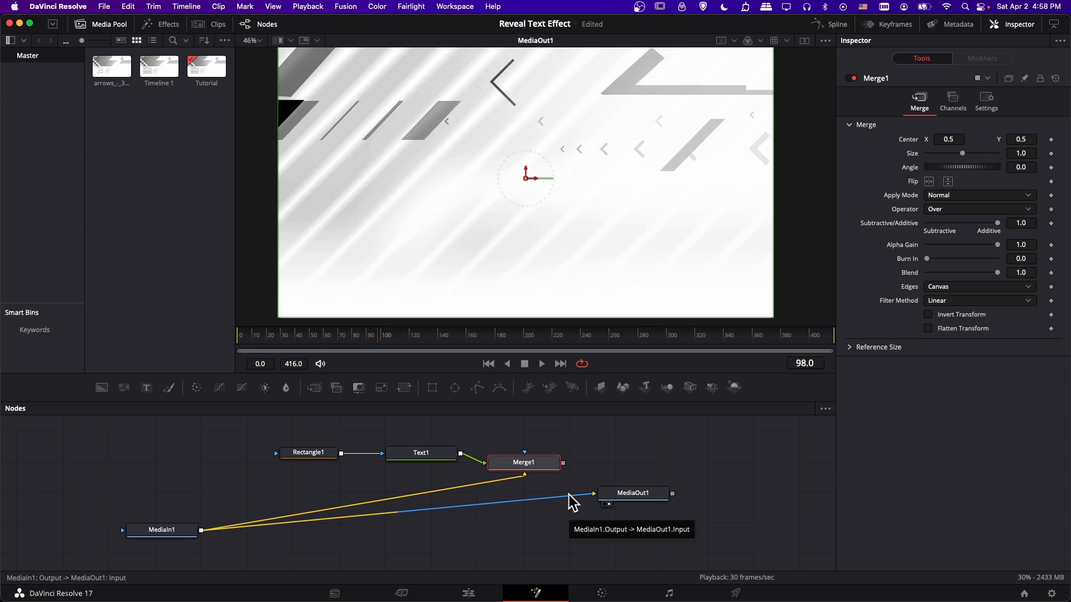
drag(572, 502, 566, 502)
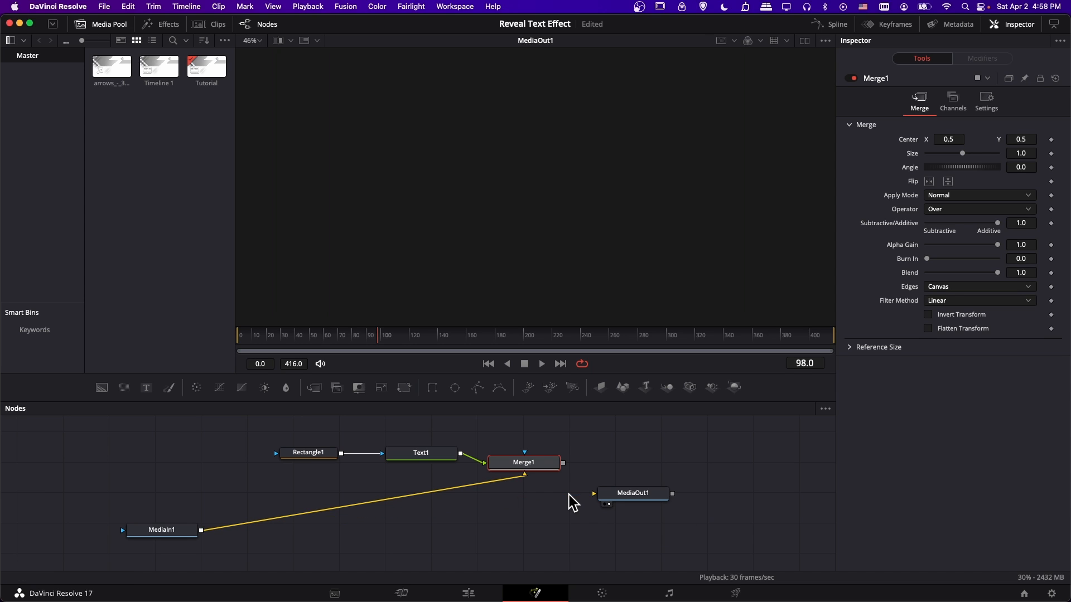
drag(563, 465, 594, 494)
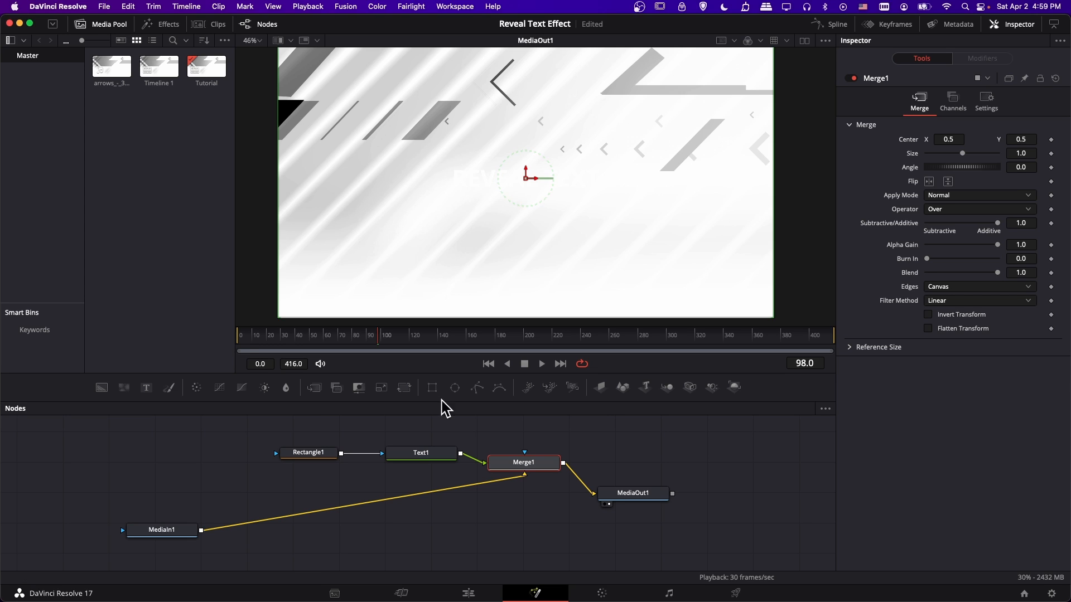
Enable shading element 3, the Black Shadow, on the Text1 node.
click(446, 458)
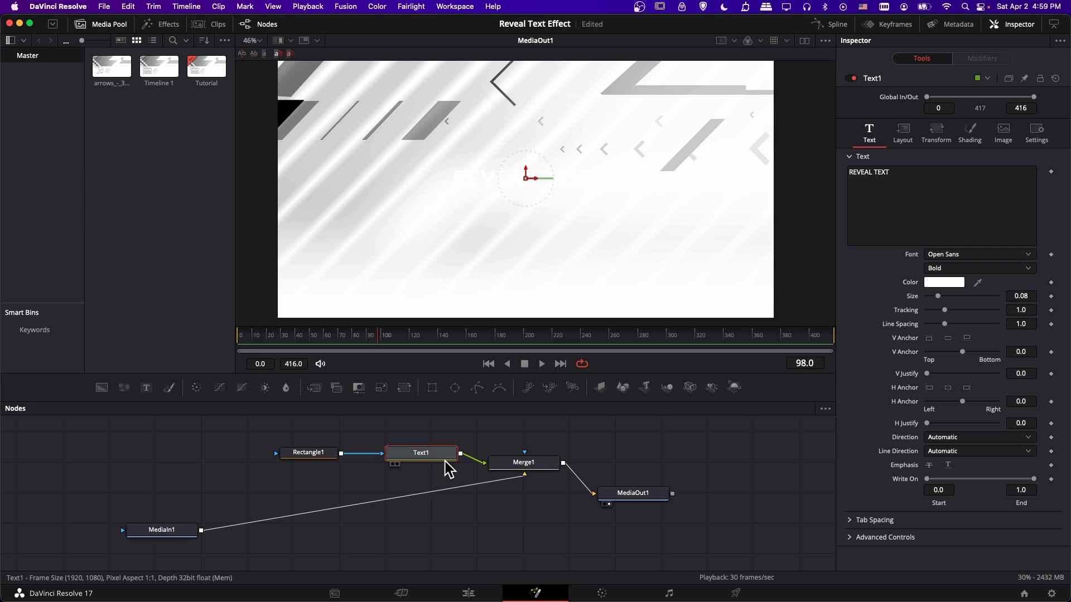
click(971, 139)
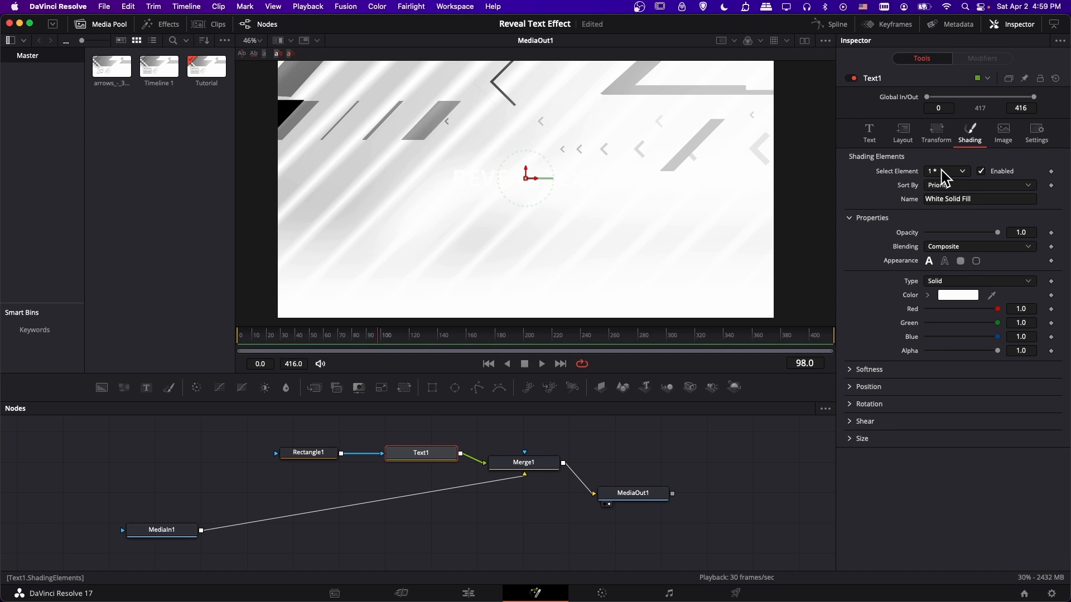
click(943, 174)
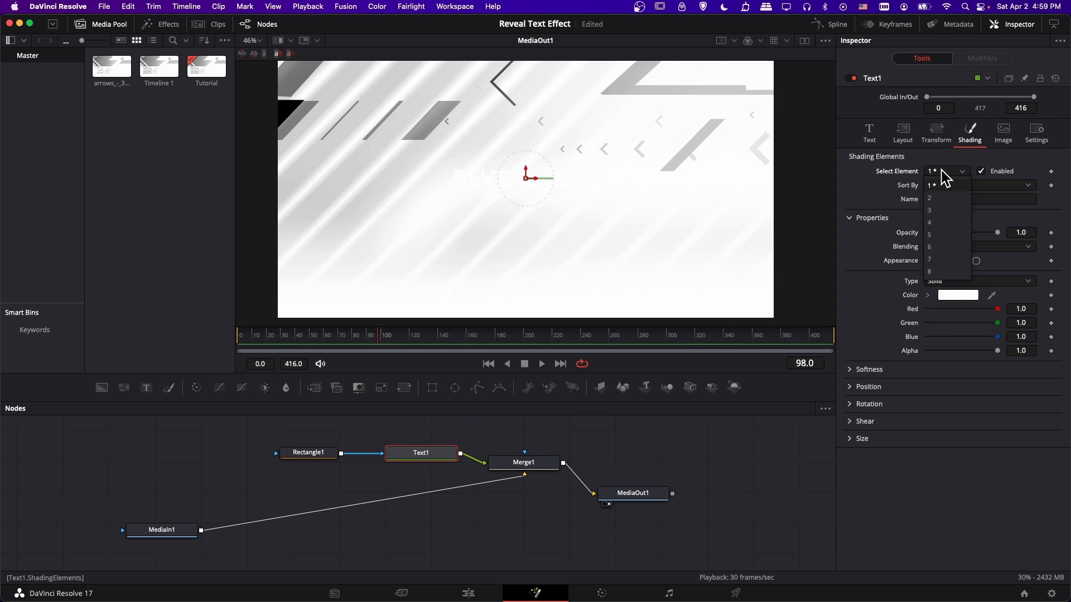
click(942, 212)
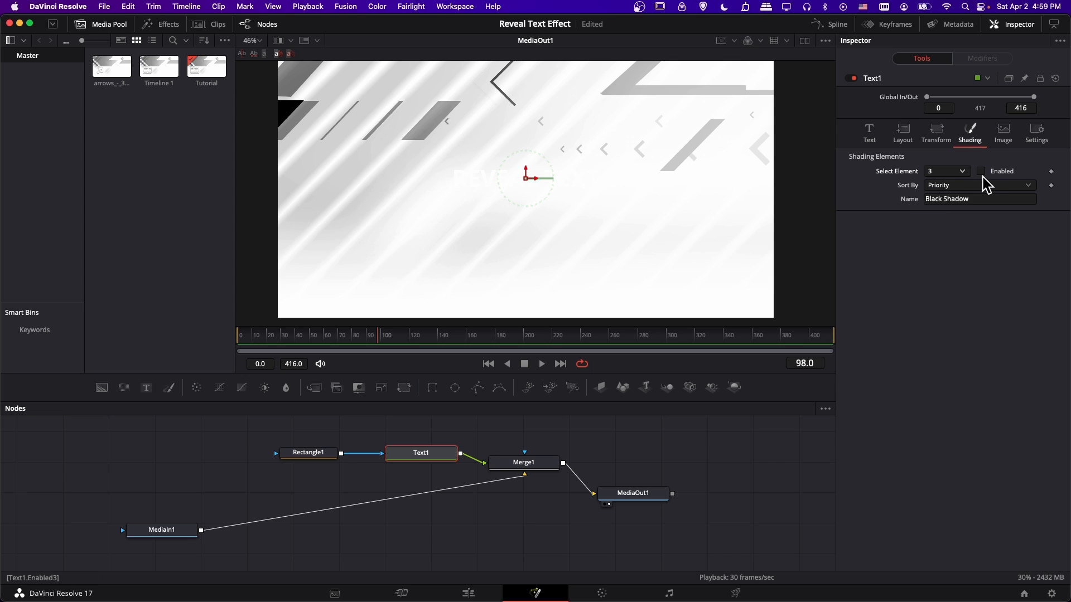
click(981, 171)
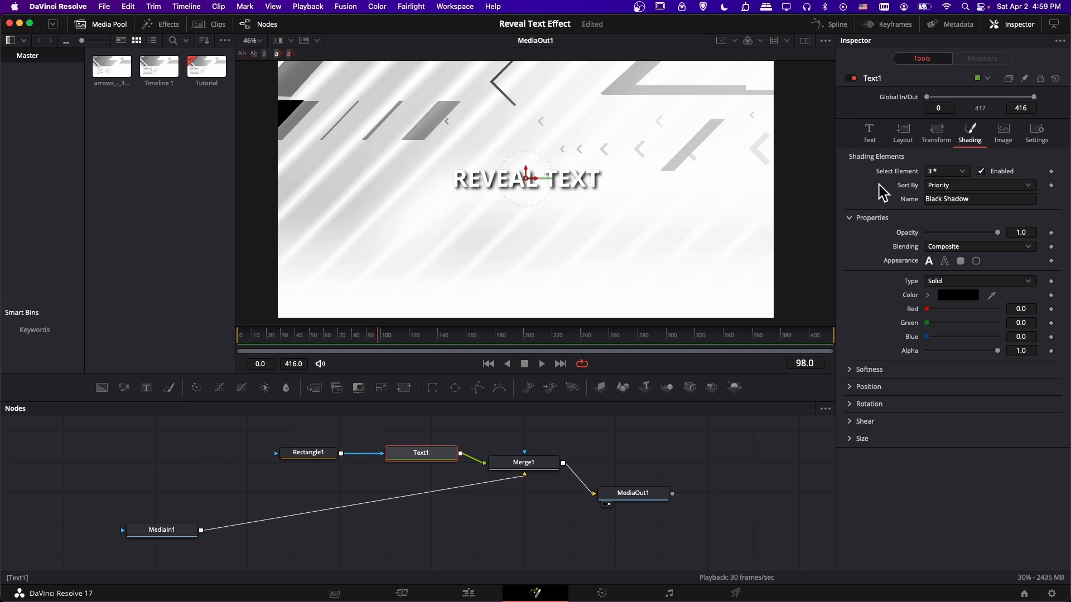
Colour the REVEAL TEXT title yellow and increase its size to about 0.13.
click(874, 150)
click(948, 282)
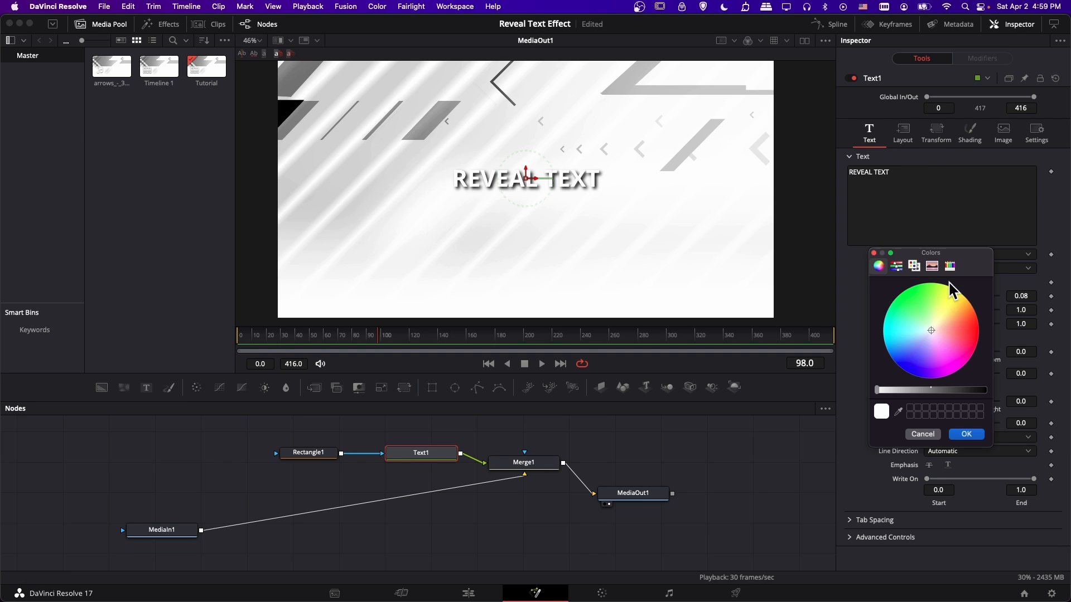
click(953, 293)
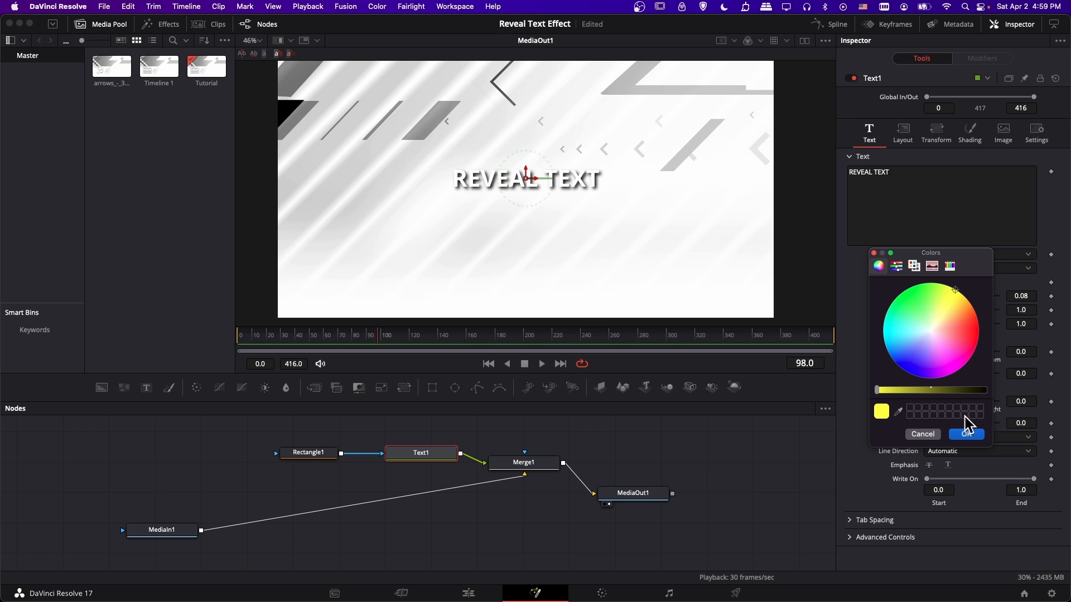
click(966, 434)
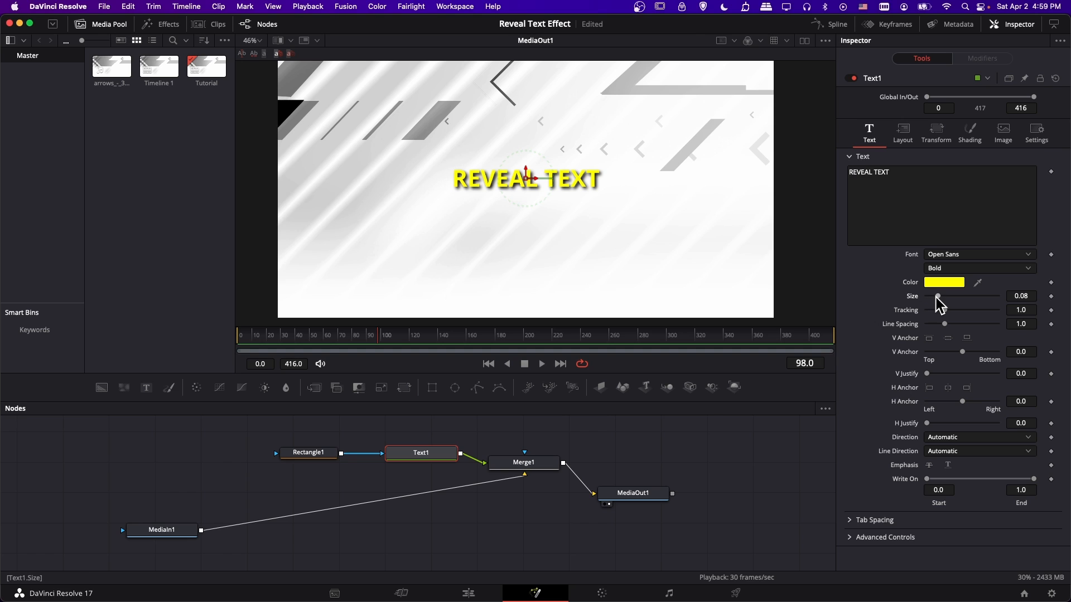
drag(939, 296, 946, 298)
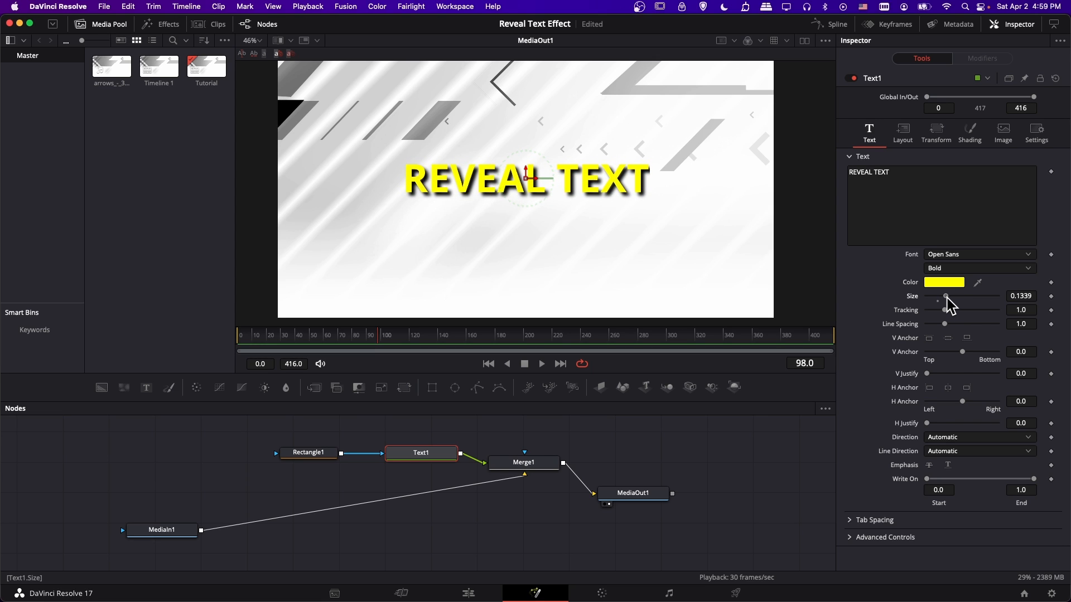
Enlarge the Rectangle1 mask around the title to a width of about 0.675 and a height of about 0.596.
click(327, 453)
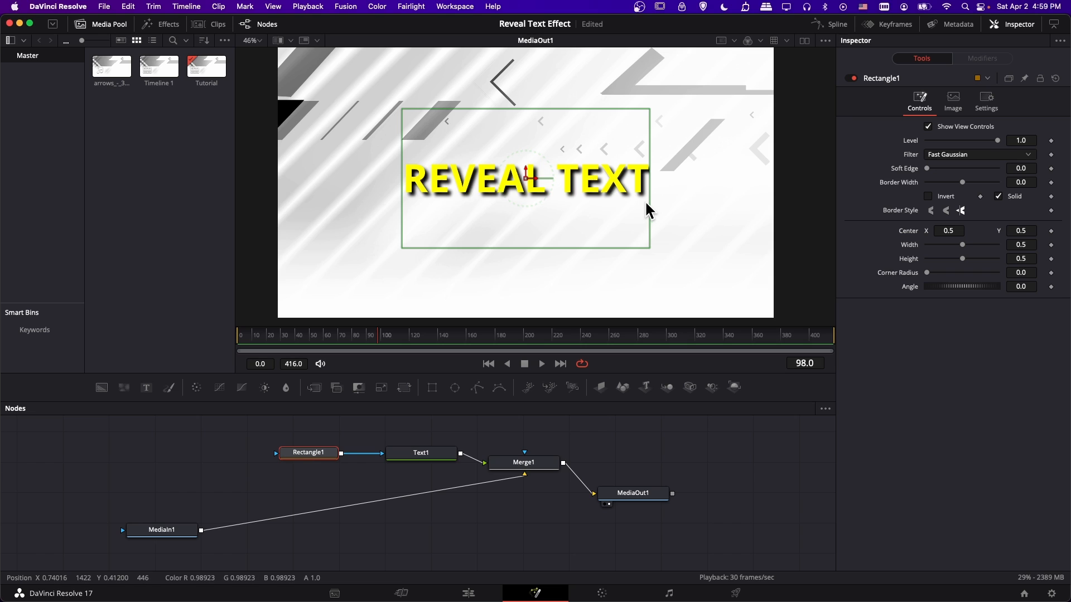
drag(647, 204, 694, 204)
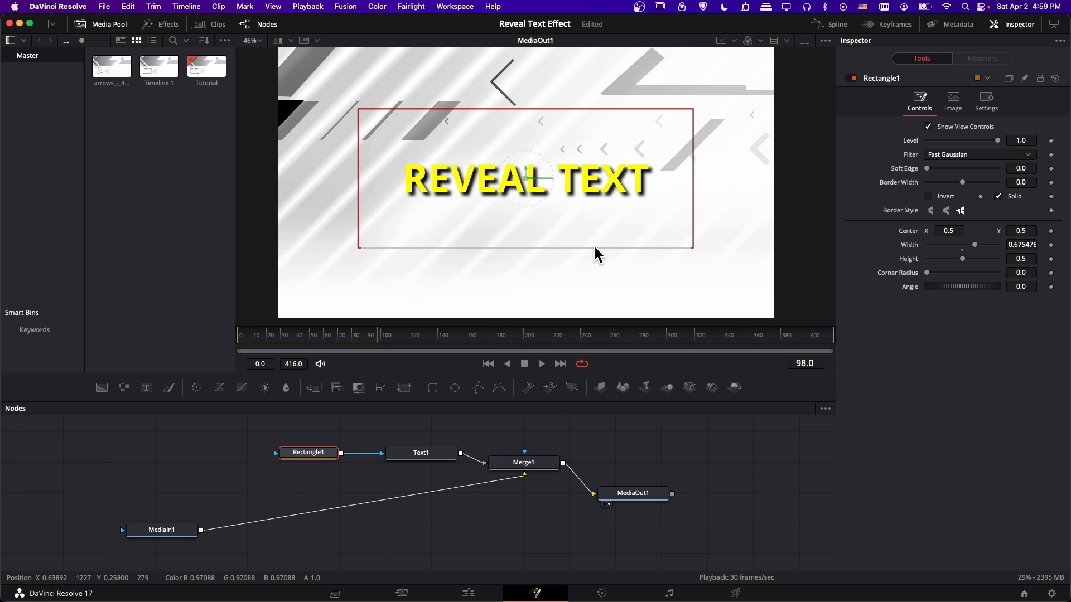
drag(595, 247, 592, 260)
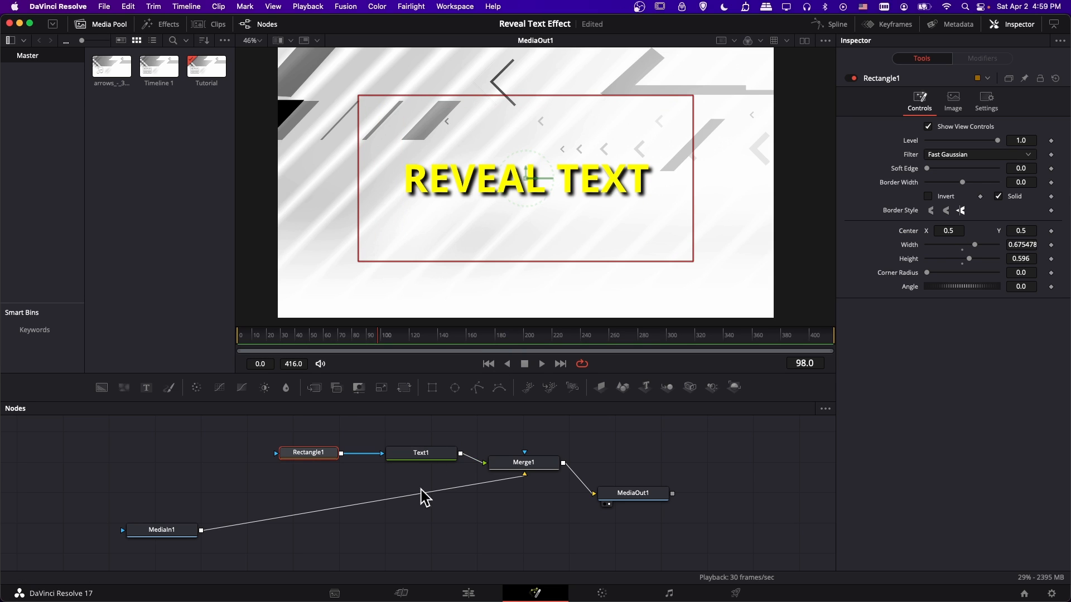
Increase the title's size to about 0.244 and widen the Rectangle1 mask to cover the whole text.
click(433, 458)
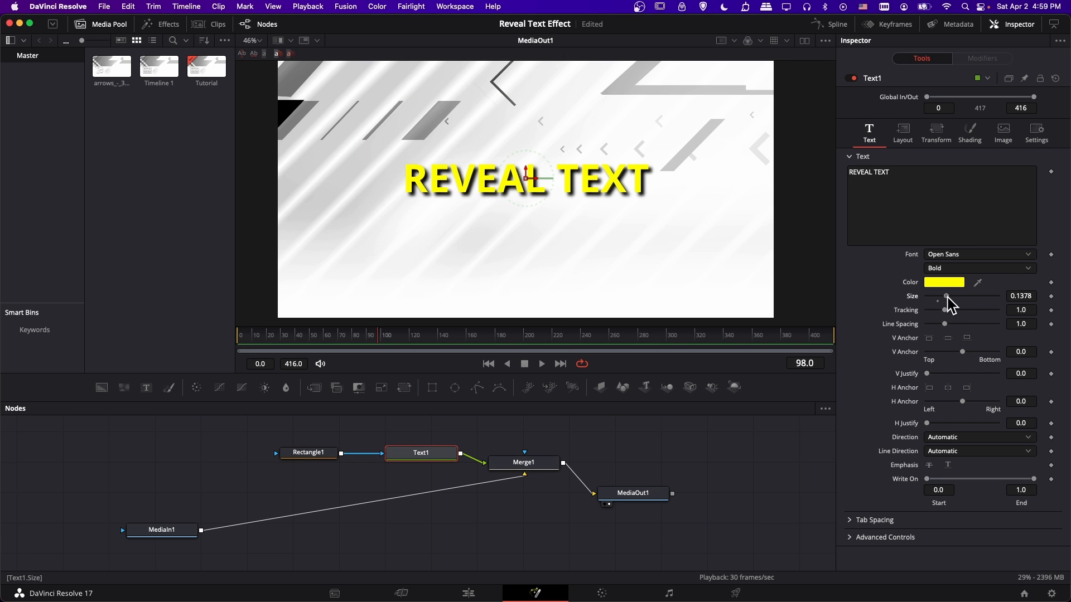
drag(947, 297, 950, 298)
click(306, 454)
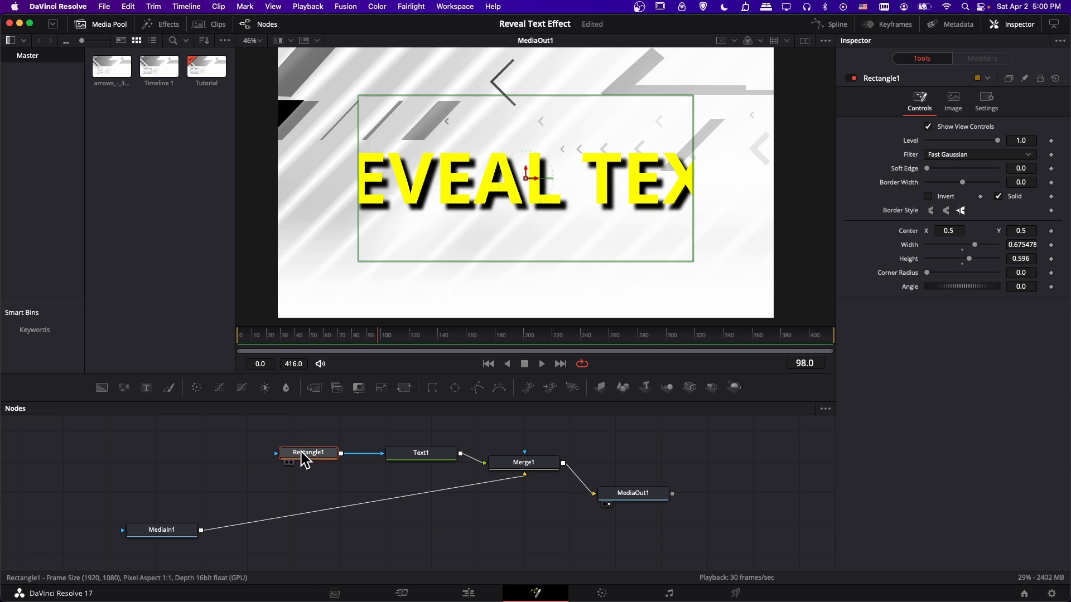
drag(698, 174, 802, 169)
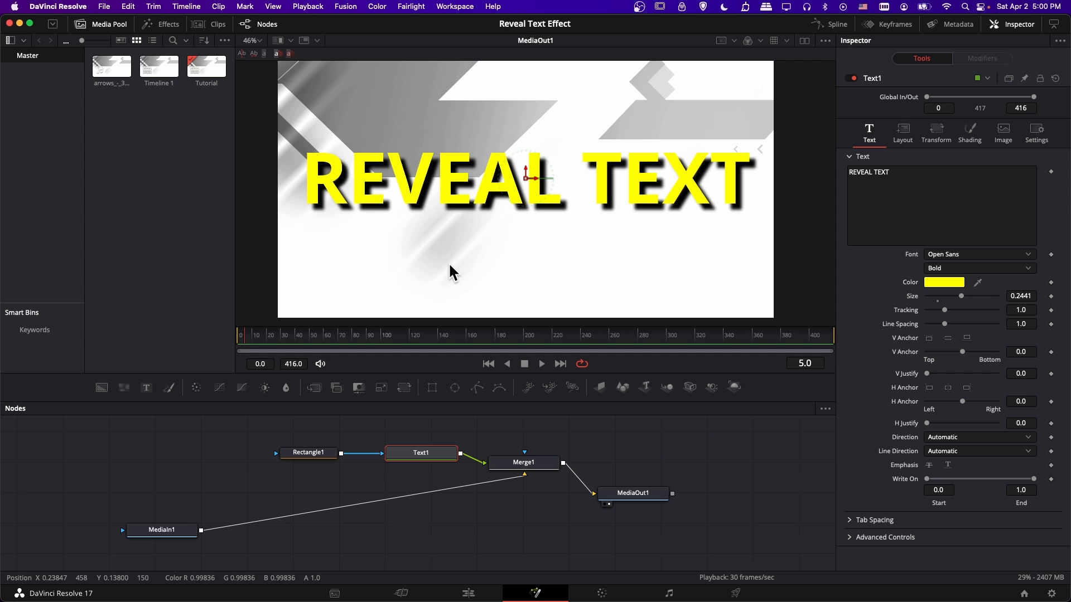
Play the composition from near its start and stop at about frame 164.
key(space)
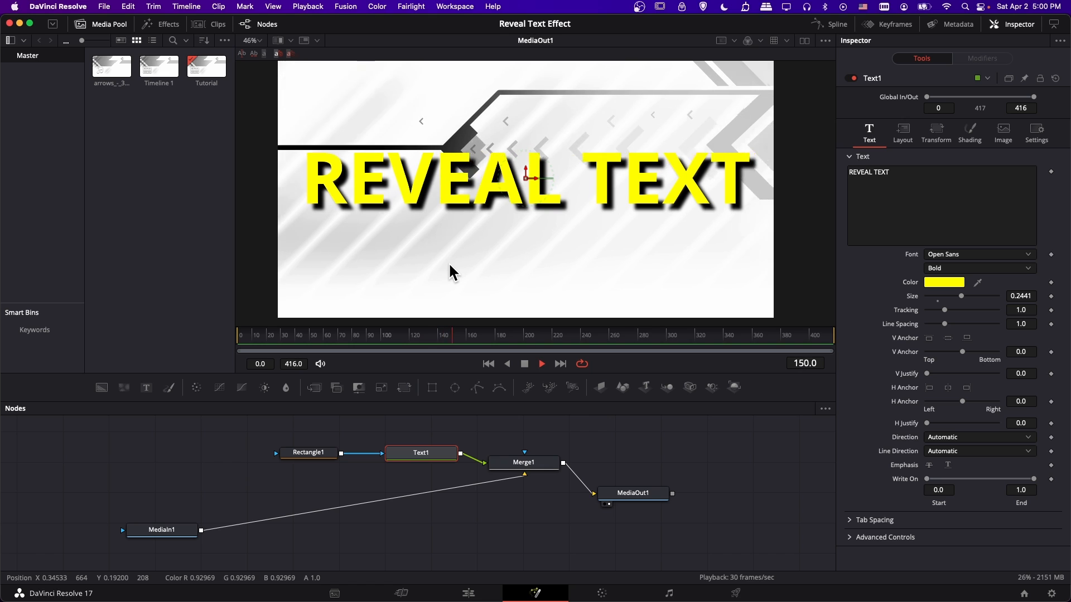
key(space)
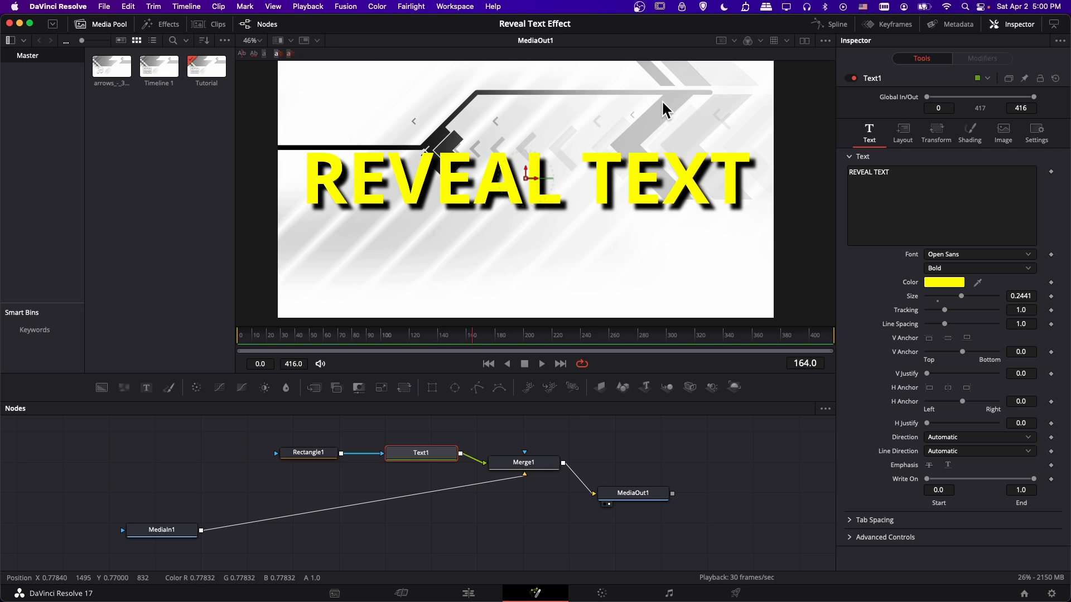
Play on to frame 211 and move the REVEAL TEXT title straight up, level with the large black arrow.
key(space)
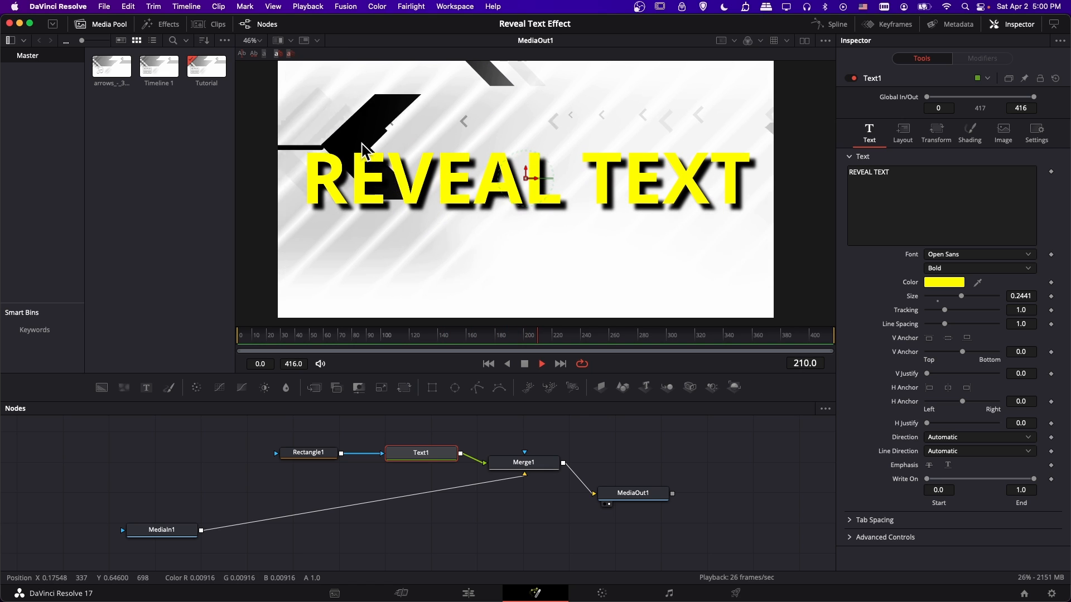
key(space)
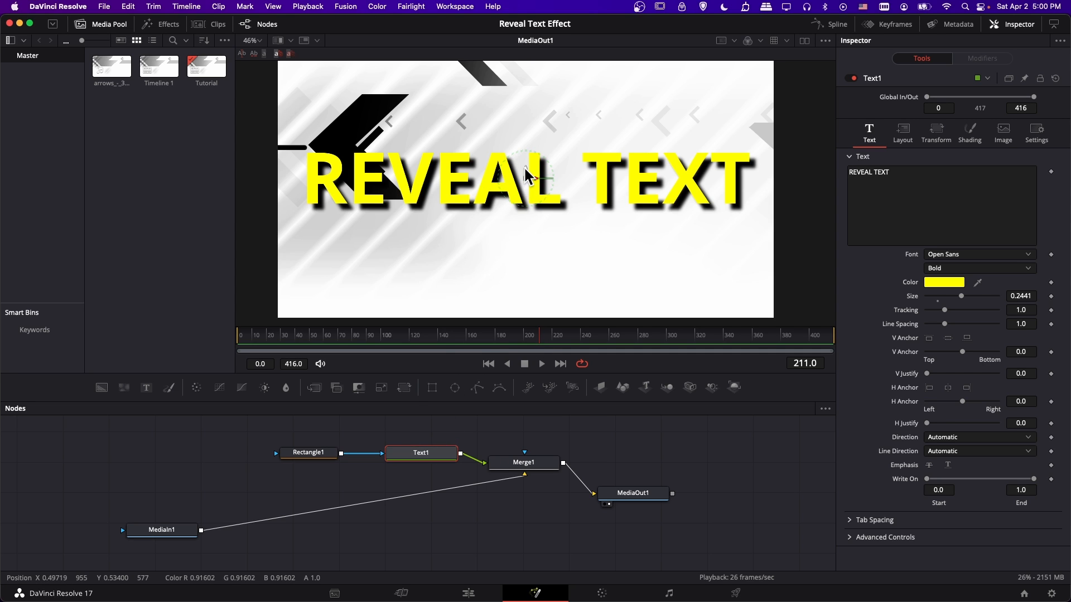
drag(526, 179, 531, 144)
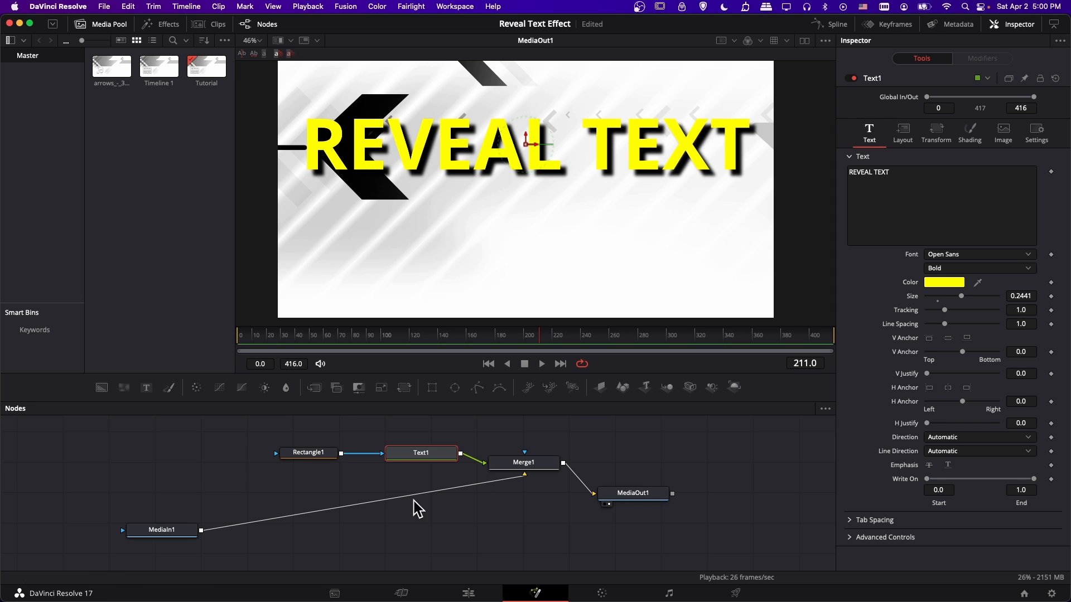
Move the Rectangle1 mask horizontally past the image's right edge, to a Center X of about 1.505, so it uncovers none of the title.
click(313, 457)
scroll(541, 189, down, 2)
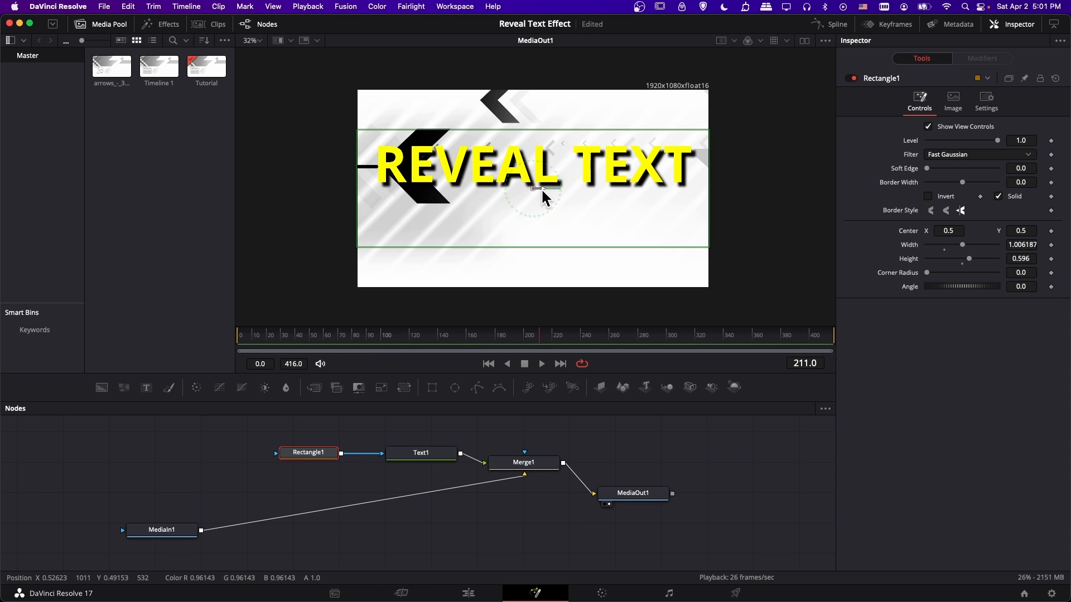
drag(541, 188, 898, 193)
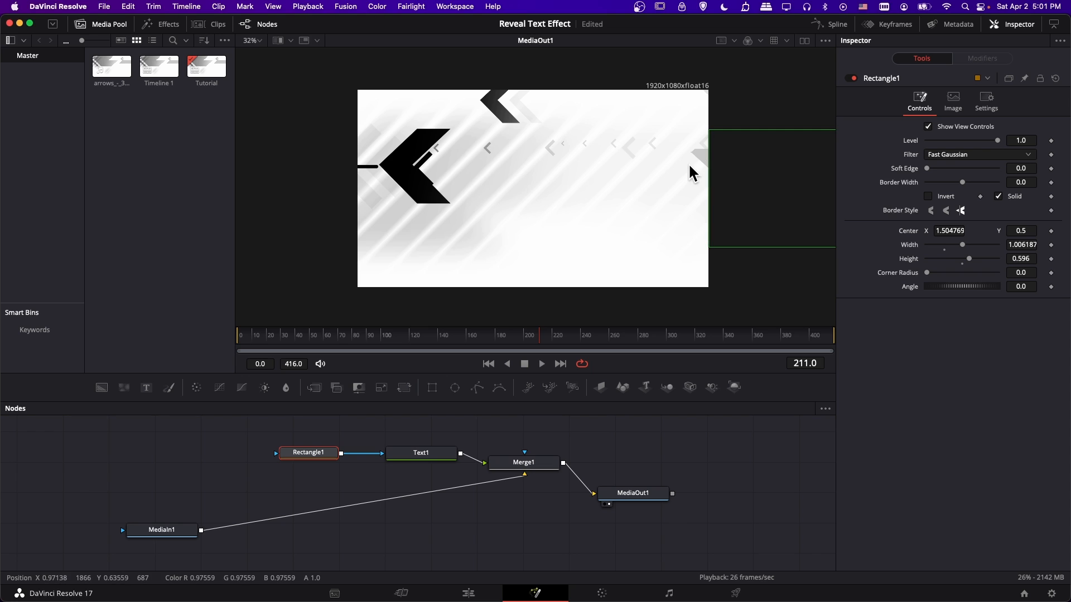
Add a Center keyframe to Rectangle1 at frame 139, where the large arrow enters the image.
click(474, 335)
drag(471, 334, 437, 336)
drag(717, 258, 682, 266)
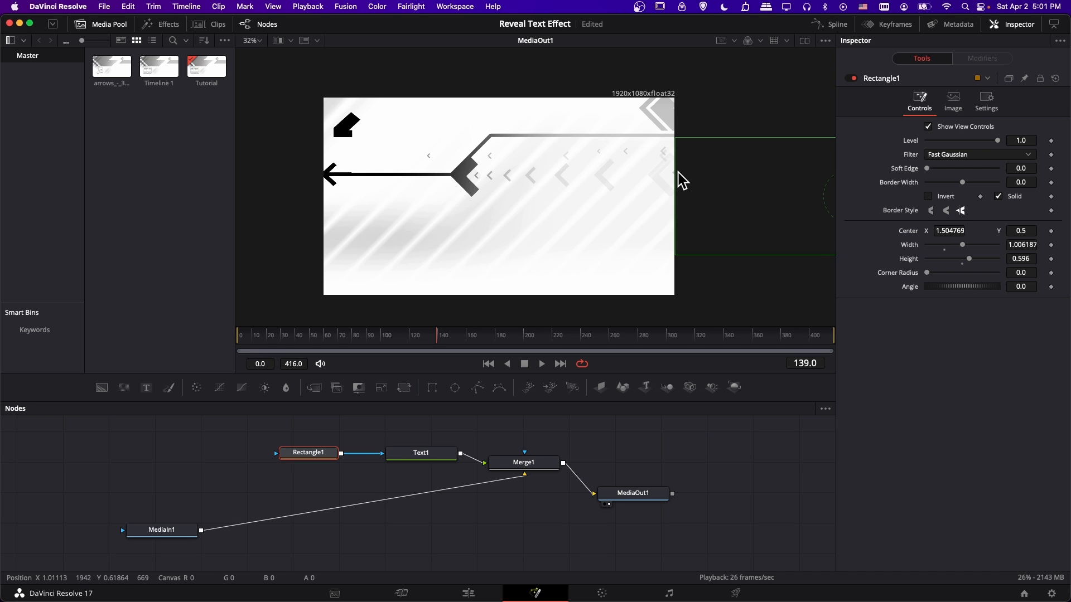
drag(688, 174, 631, 184)
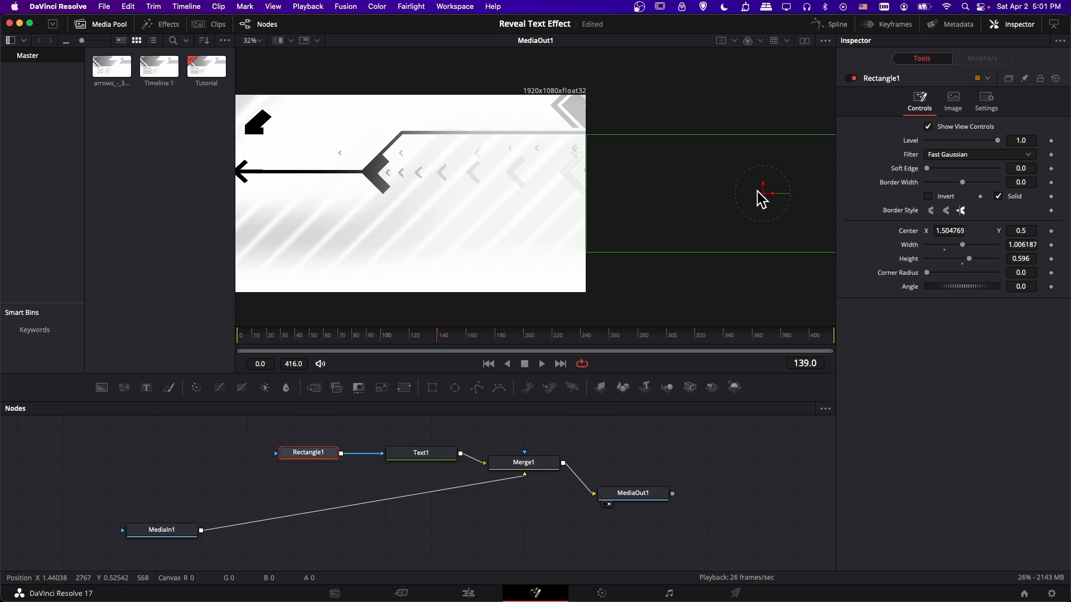
click(1052, 231)
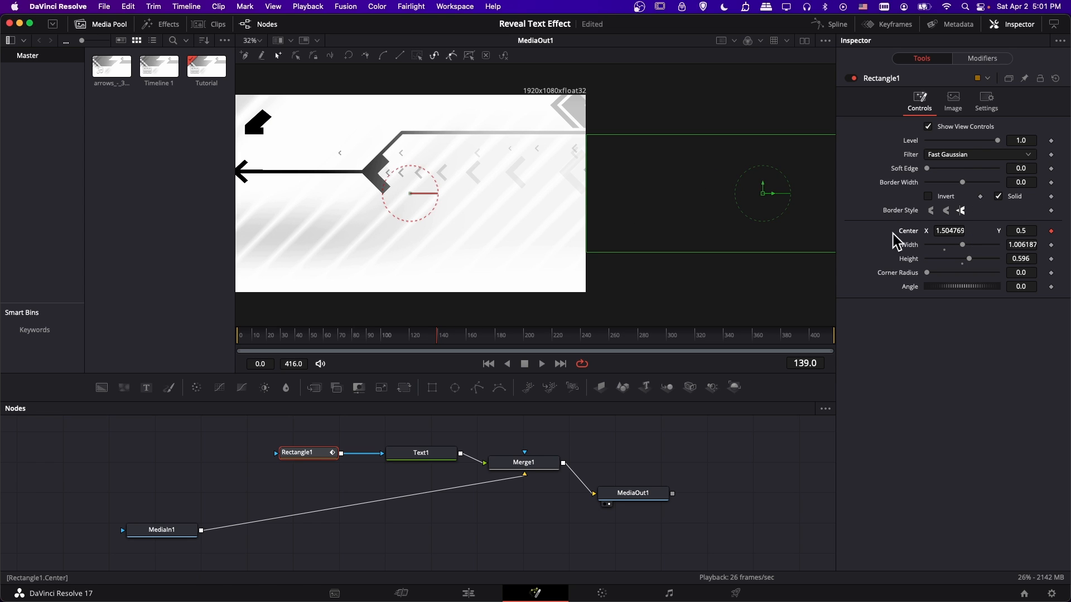
drag(753, 204, 694, 216)
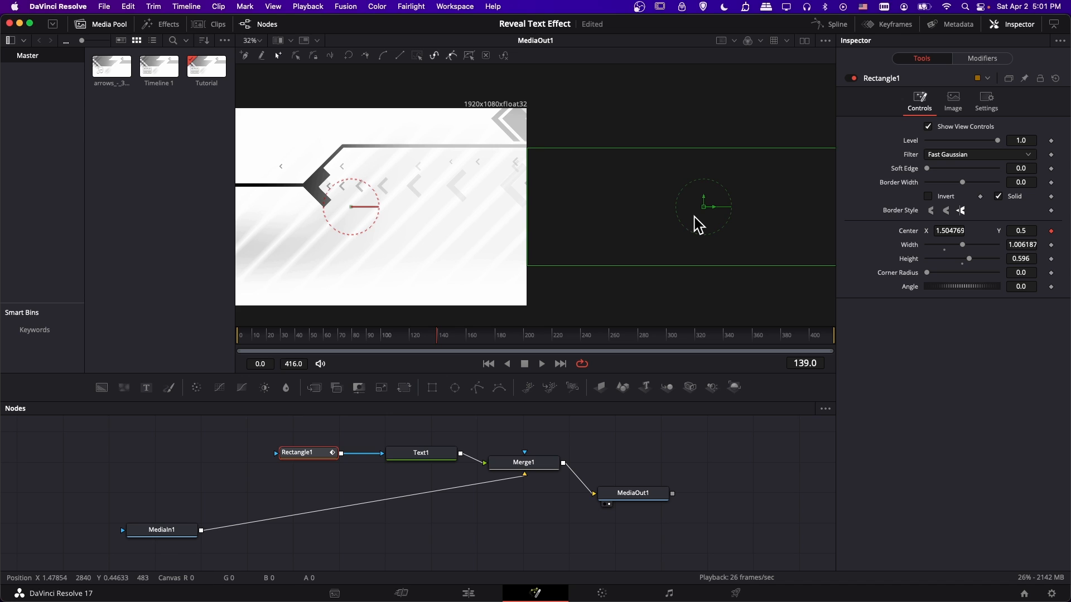
drag(515, 202, 562, 191)
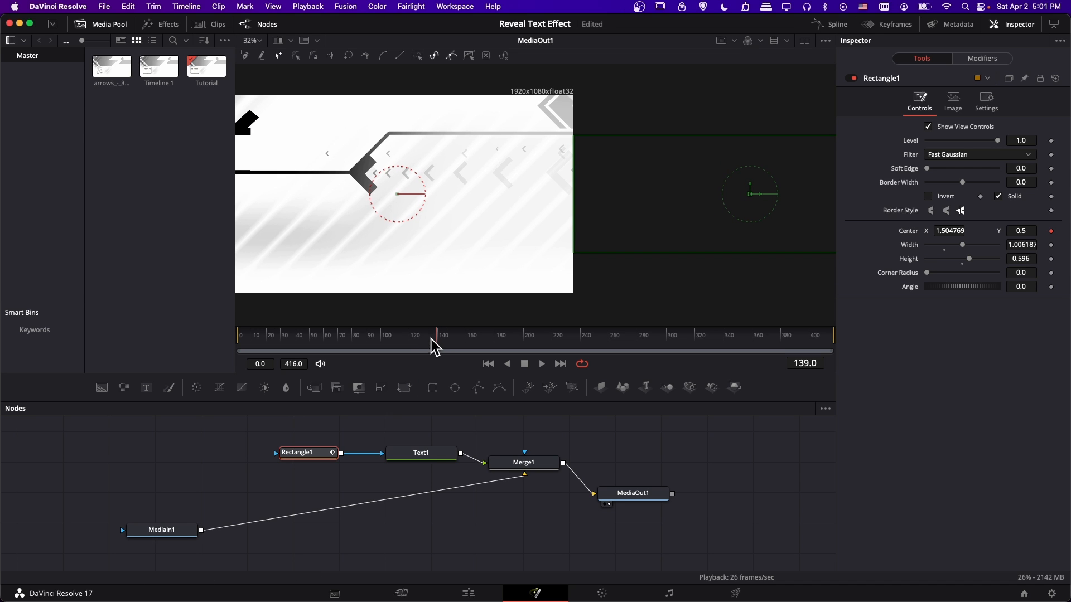
At frame 220, keyframe Rectangle1's Center and move the mask back over the title to an X of about 0.616.
drag(436, 338, 527, 335)
drag(380, 222, 469, 235)
mouse_move(539, 330)
mouse_down()
mouse_move(564, 330)
mouse_move(554, 344)
mouse_up()
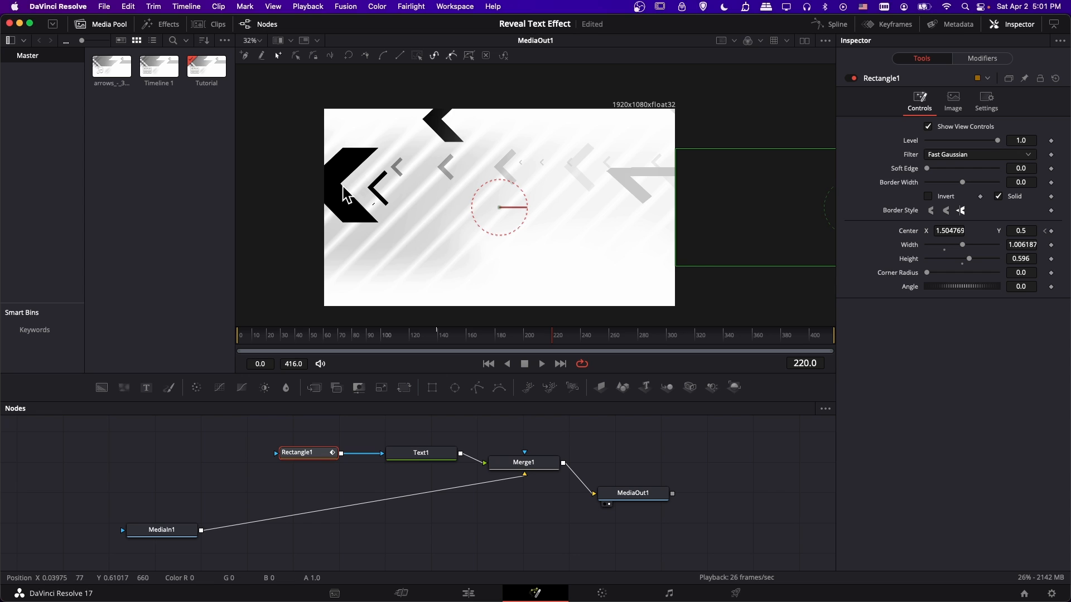
drag(430, 182, 364, 184)
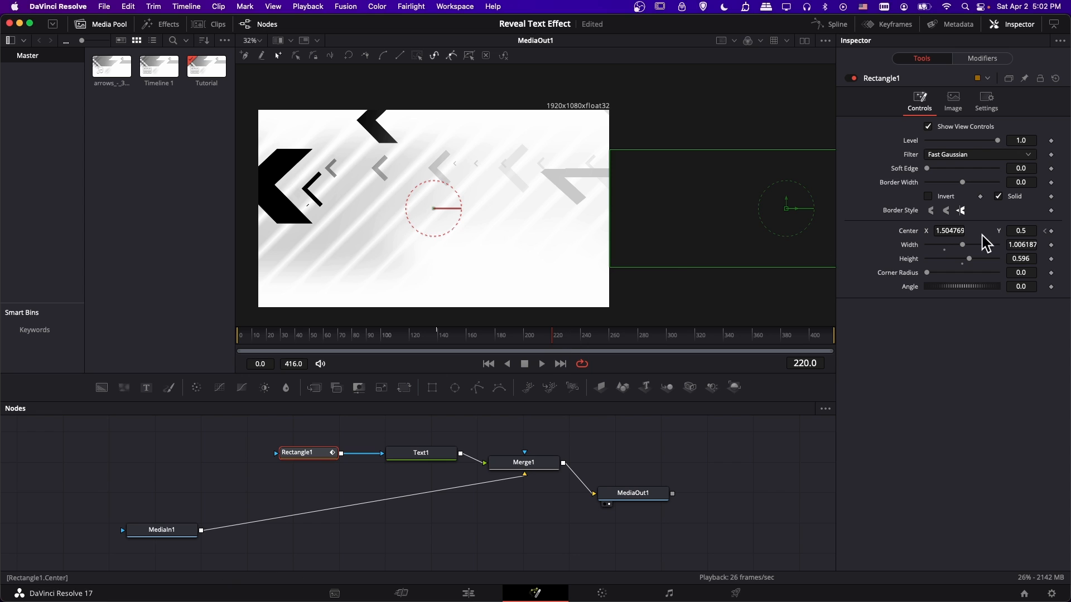
click(1051, 231)
drag(793, 215, 460, 198)
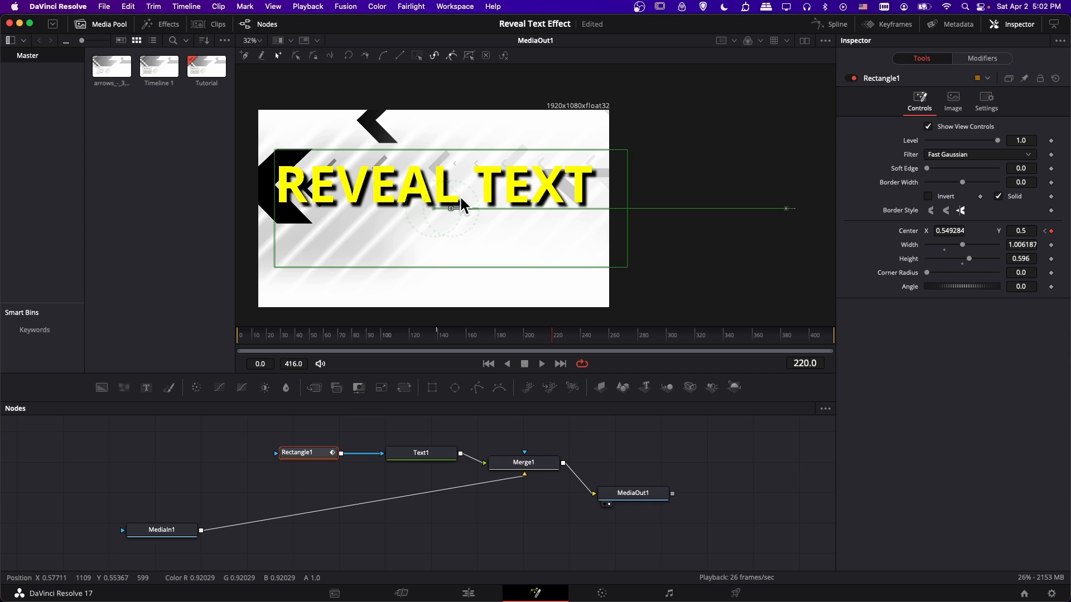
drag(461, 198, 484, 199)
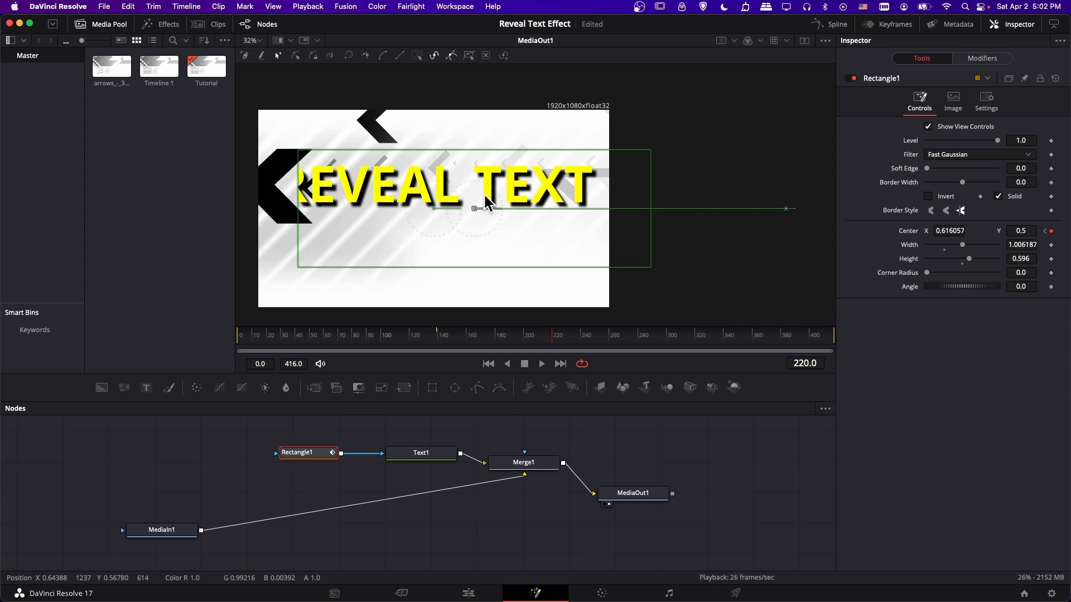
Play the mask animation from frame 135 and stop at frame 237 to check the reveal against the arrow.
click(431, 339)
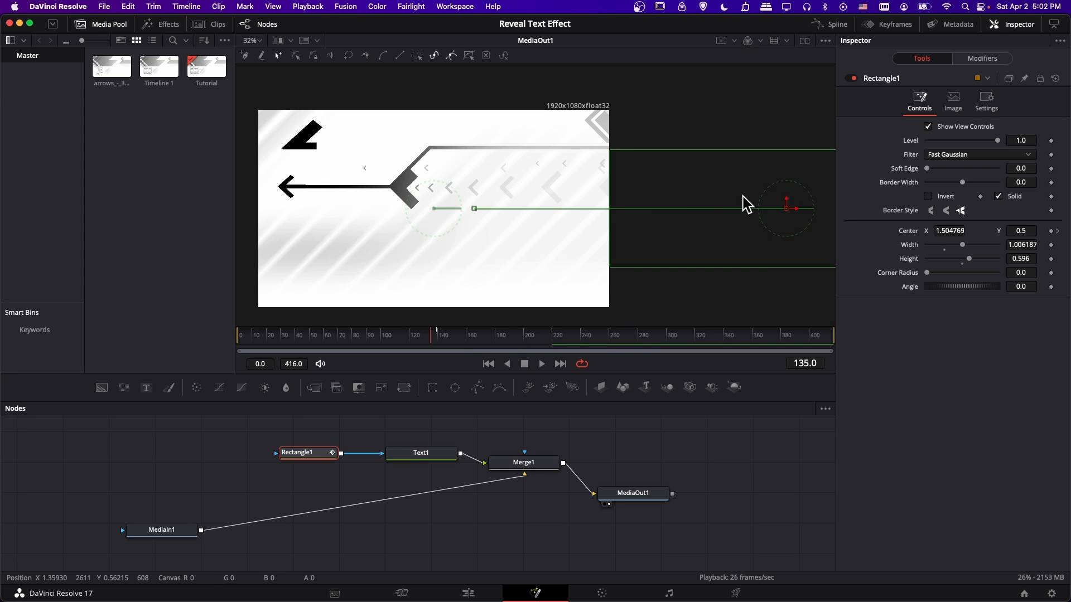
drag(793, 201, 758, 198)
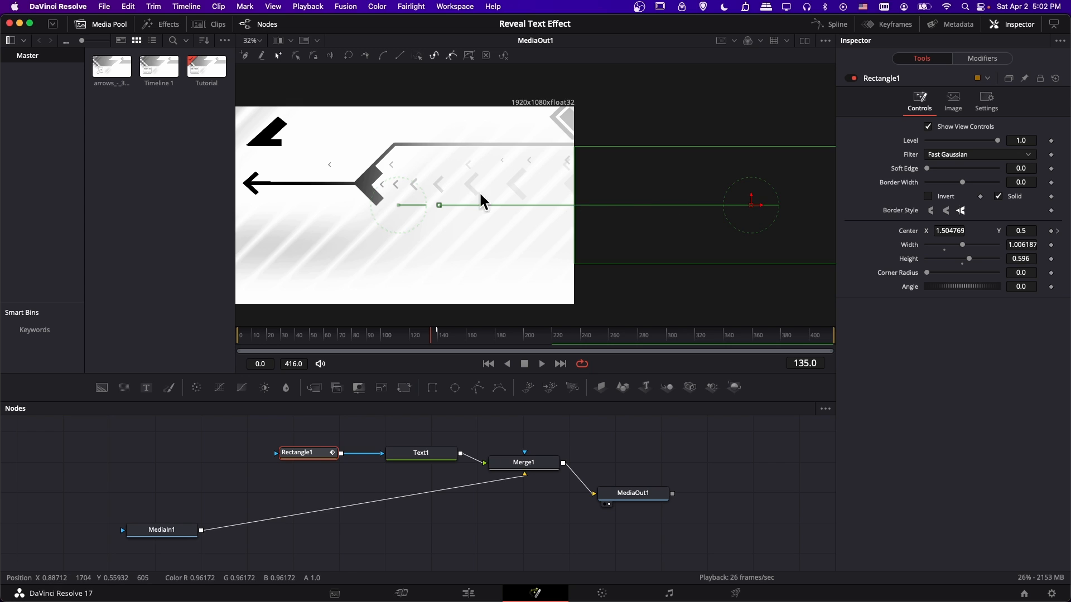
drag(481, 195, 508, 218)
key(super+z)
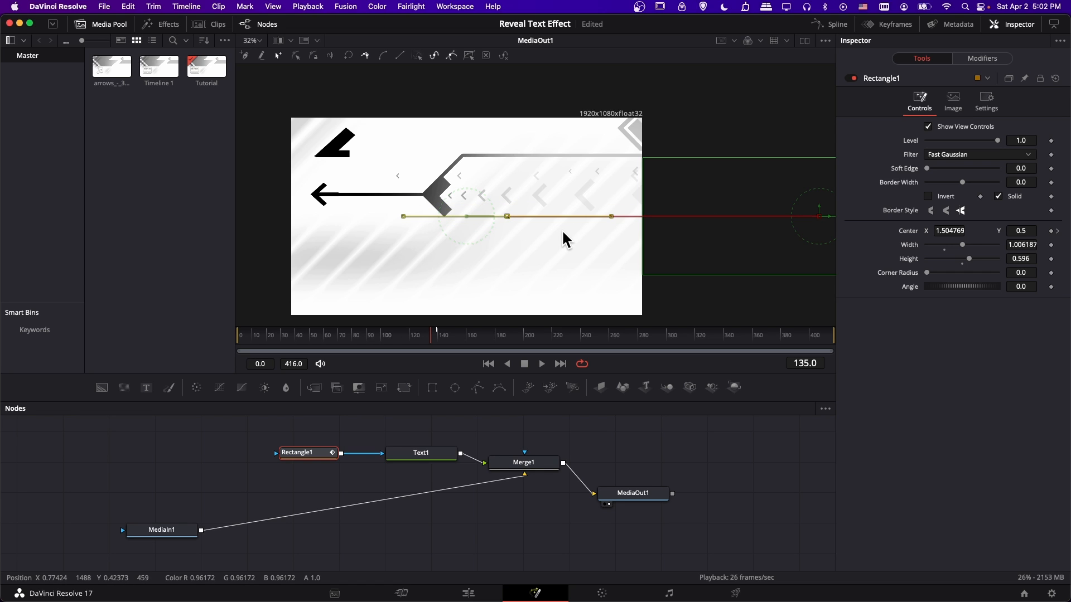
drag(698, 239, 670, 234)
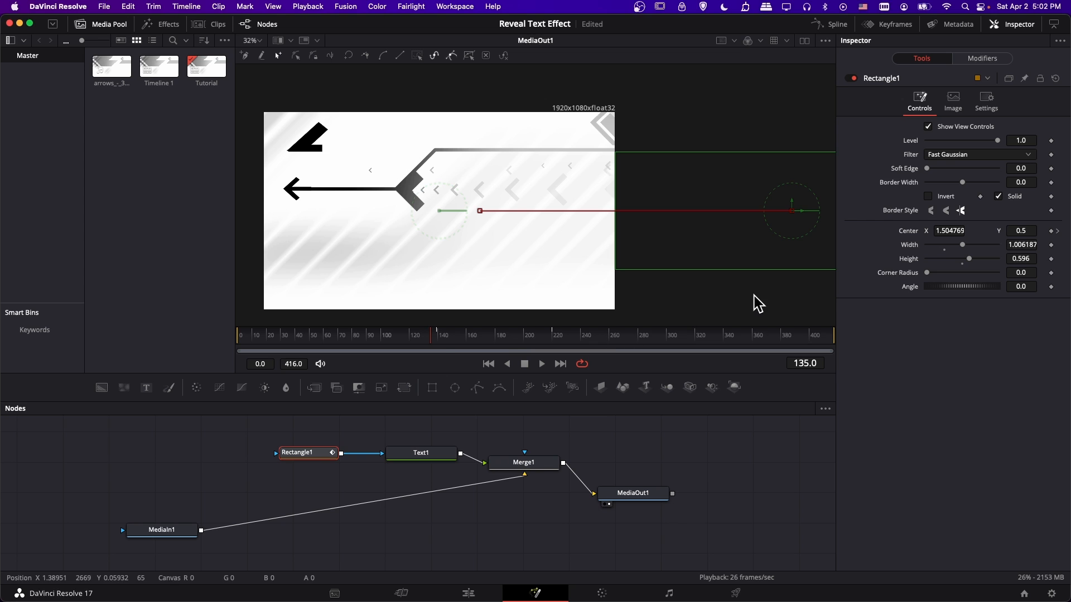
key(space)
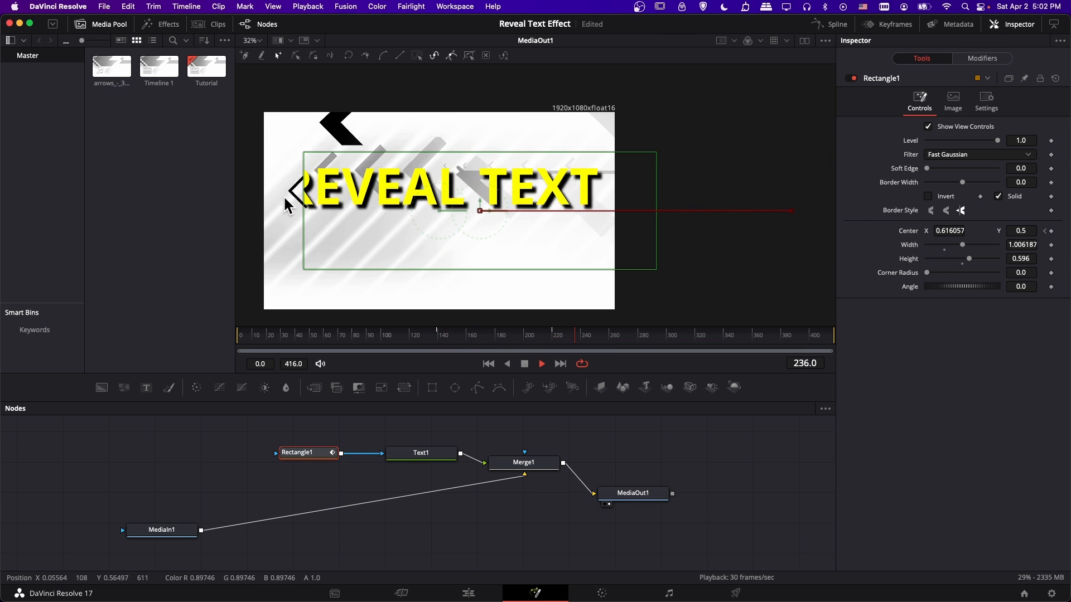
key(space)
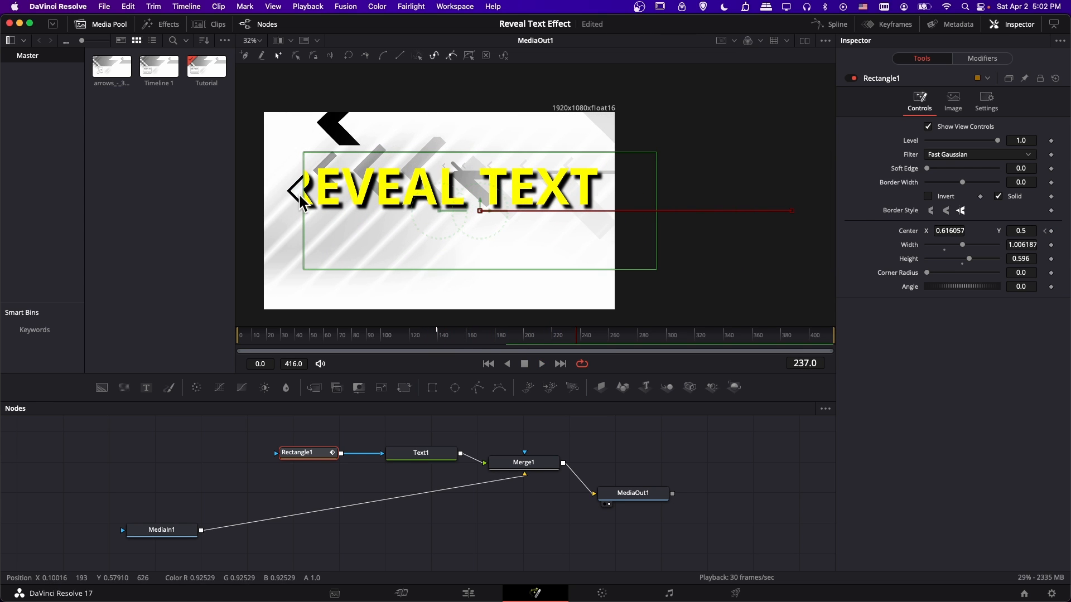
At frame 228, set Rectangle1's Center X to about 0.499 and replay the end of the reveal from about frame 190.
click(563, 335)
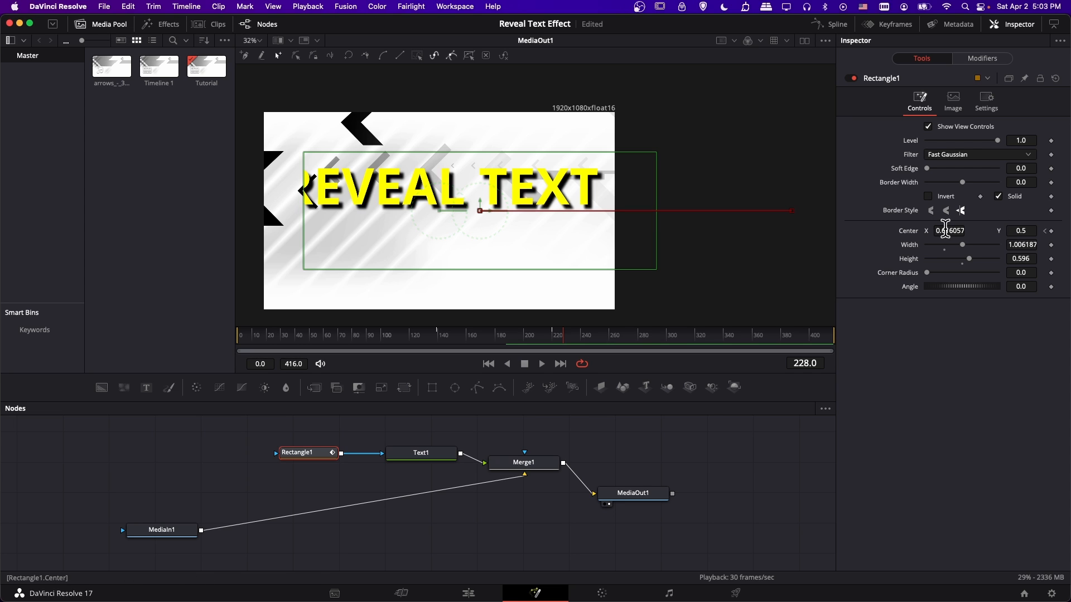
drag(946, 229, 905, 229)
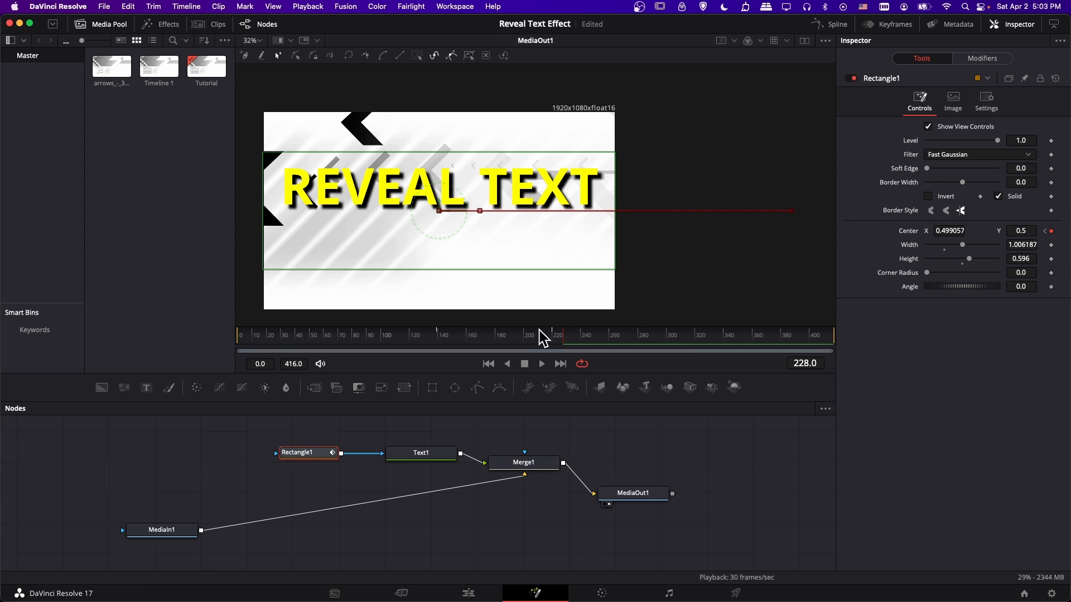
click(518, 335)
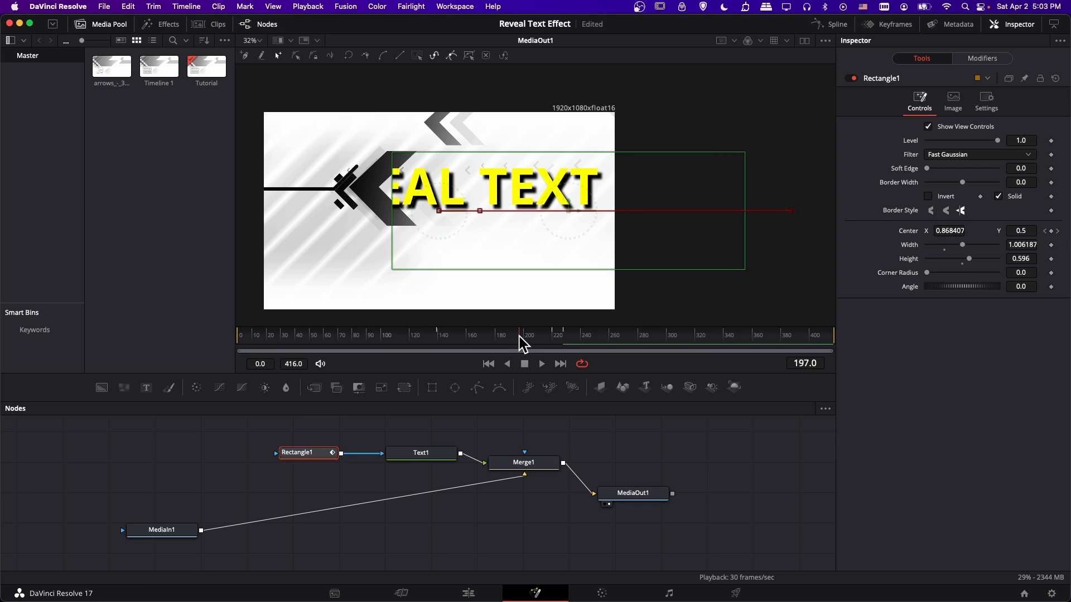
key(space)
click(508, 337)
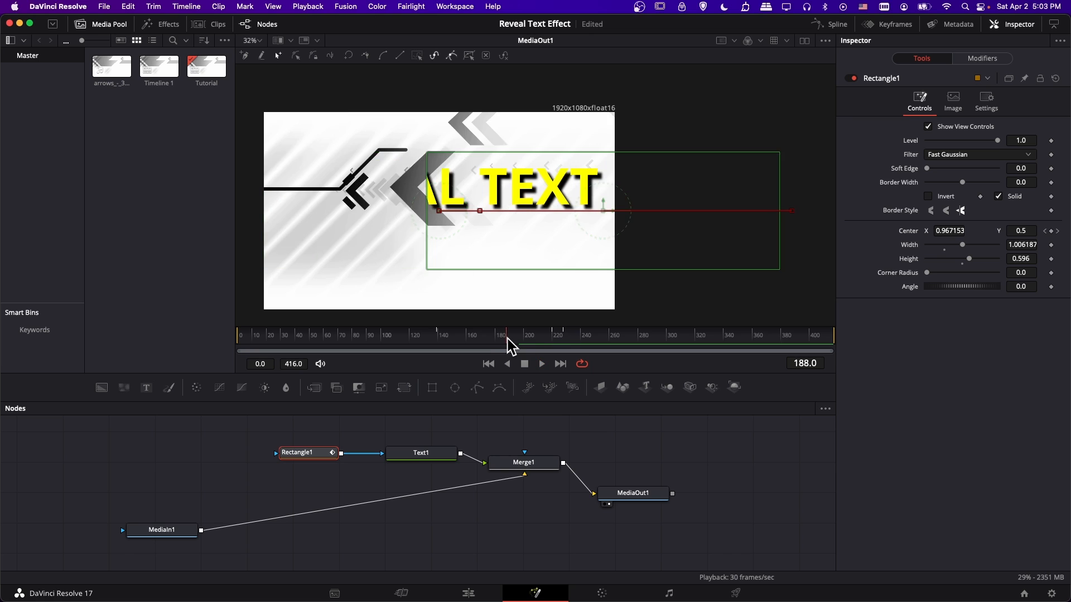
click(509, 337)
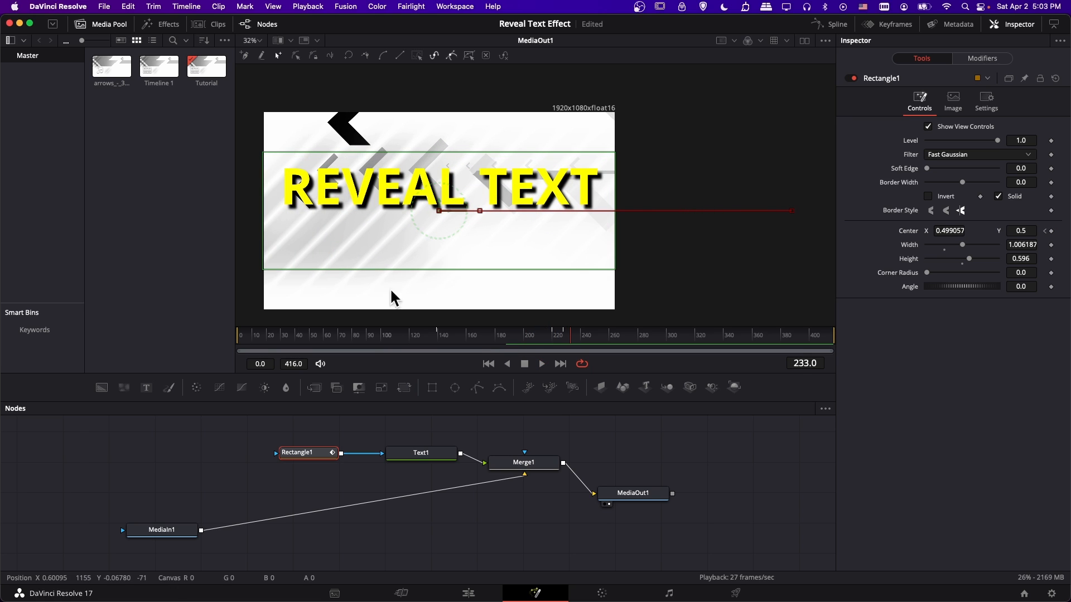
Play the reveal from frame 135 and stop at frame 185 to compare the mask's edge with the arrow.
click(431, 337)
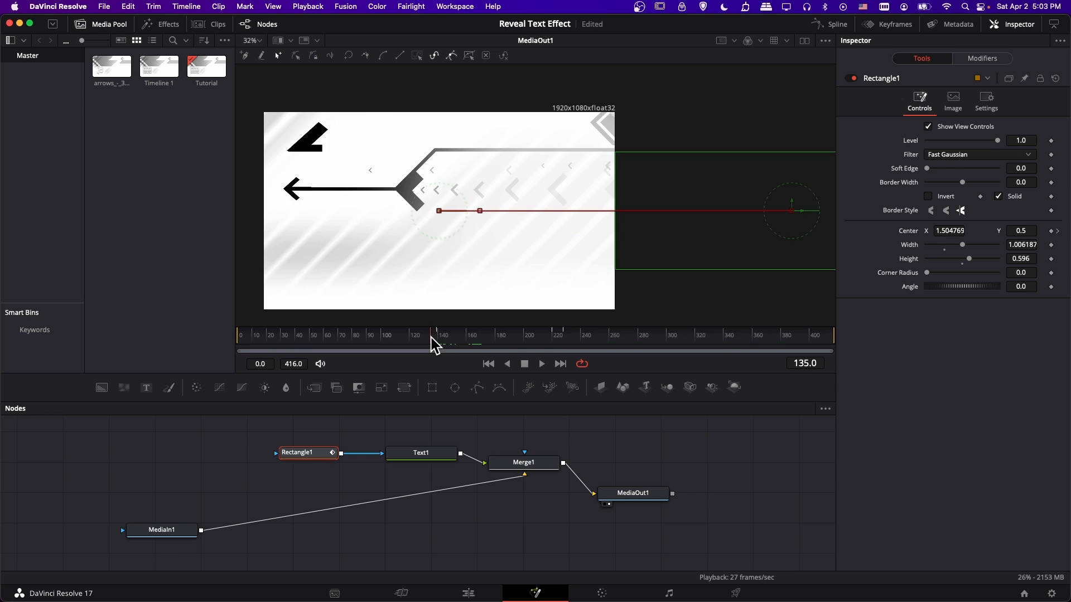
key(space)
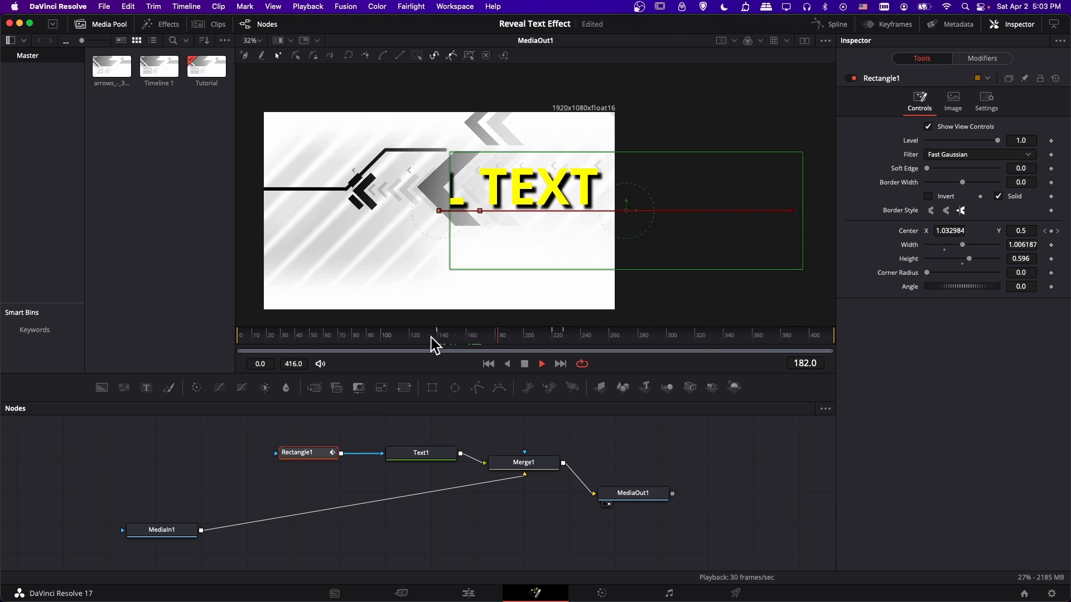
key(space)
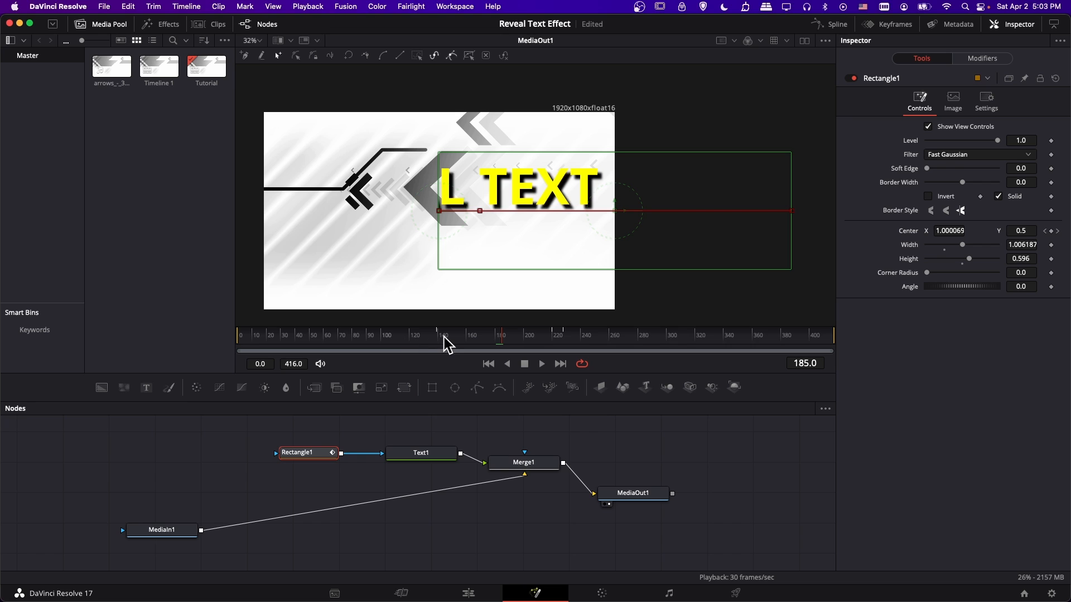
At frame 143, set Rectangle1's Center X to about 1.504 and replay the reveal from frame 135 to frame 182.
click(446, 336)
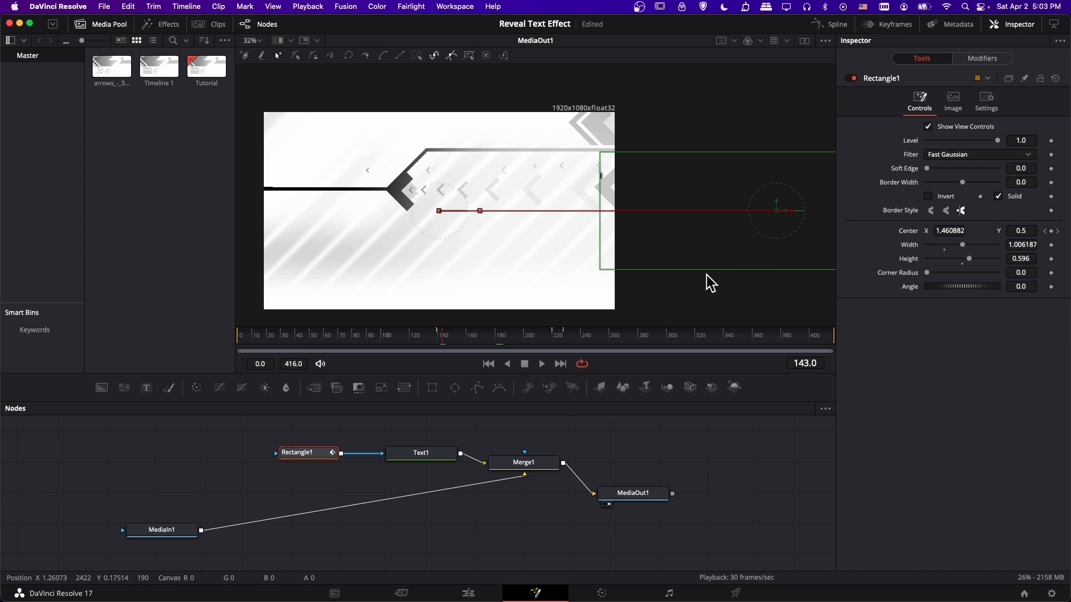
drag(943, 231, 968, 231)
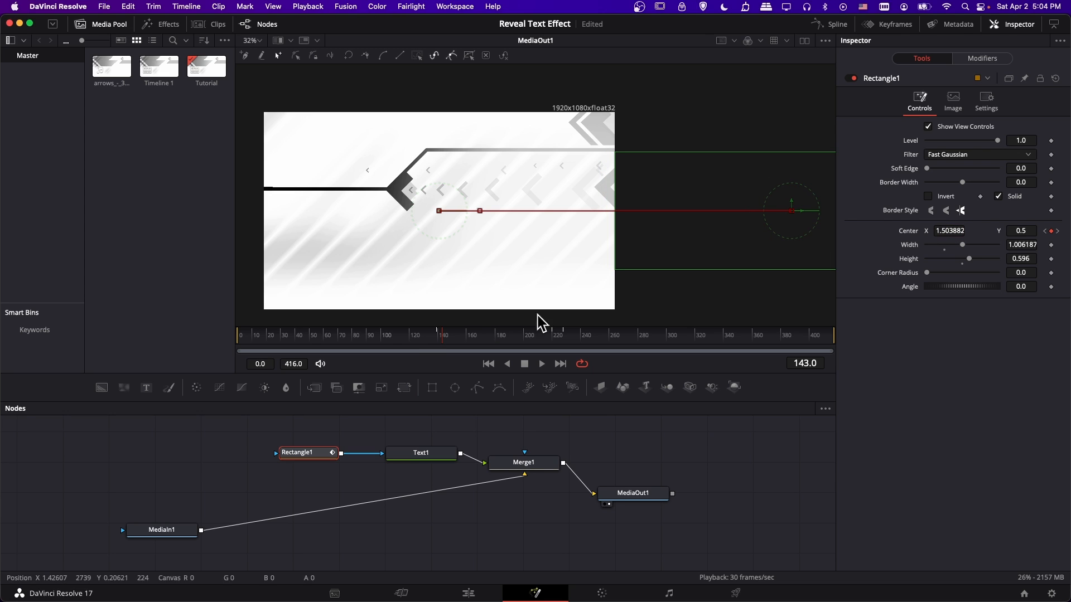
click(432, 333)
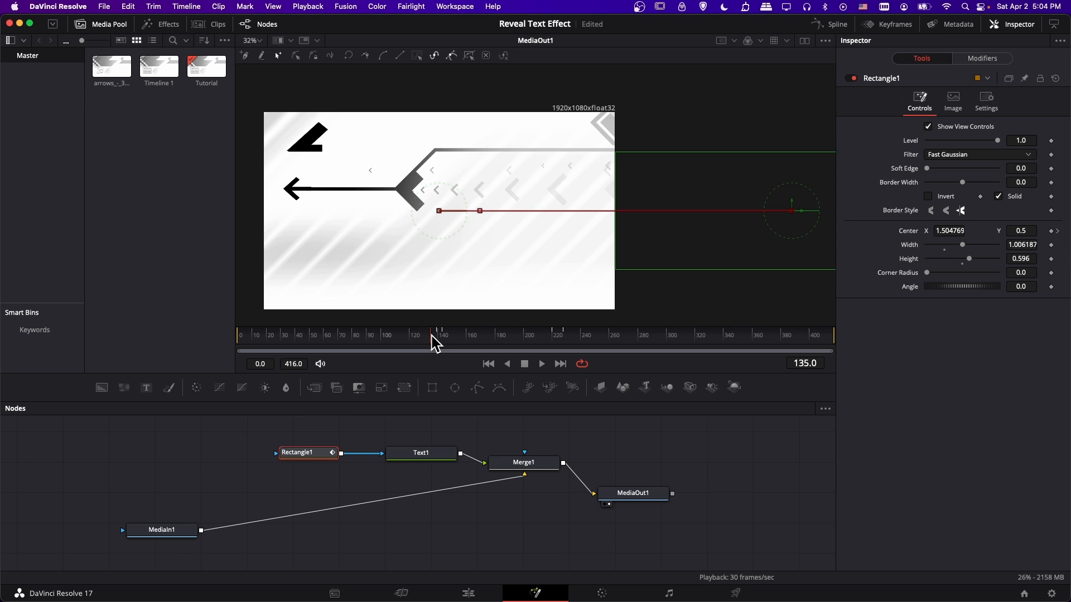
key(space)
key(space)
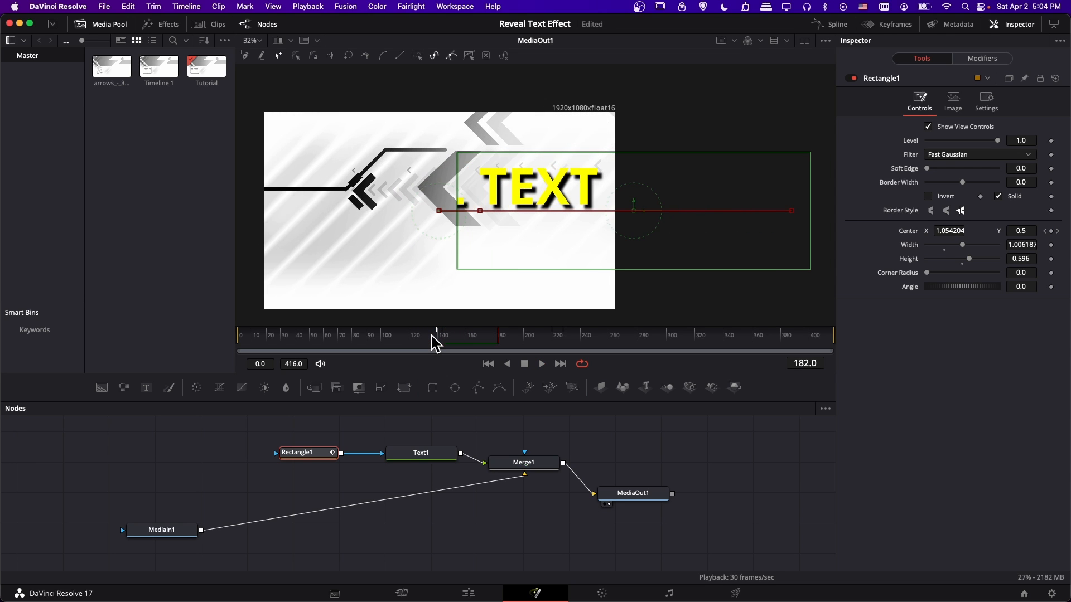
At frame 156, set Rectangle1's Center X to about 1.392 and replay the reveal up to frame 220.
click(458, 334)
drag(458, 333, 461, 333)
drag(950, 231, 966, 231)
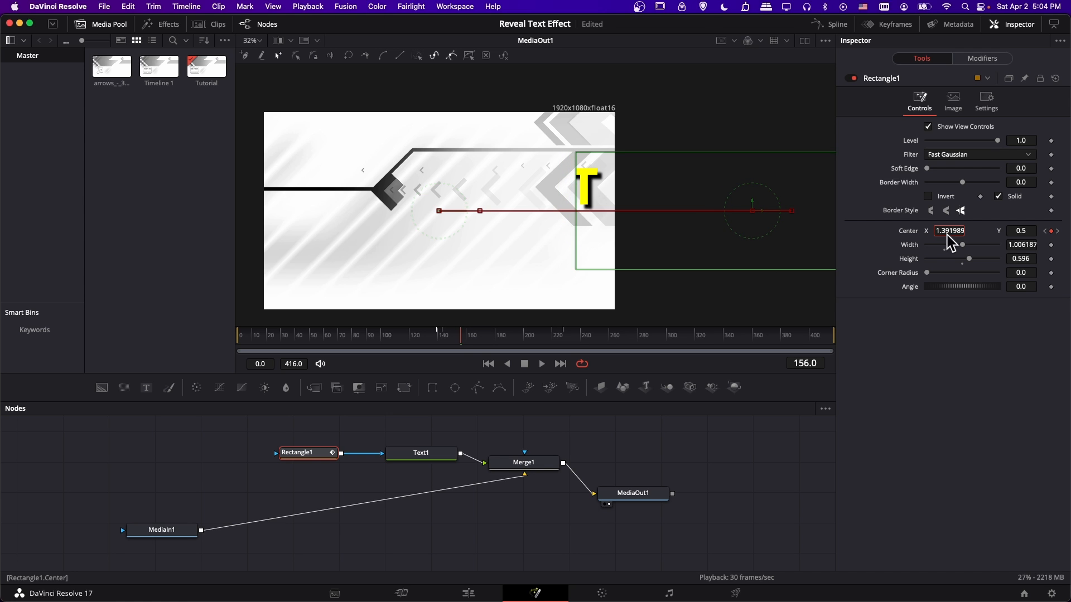
click(439, 341)
key(space)
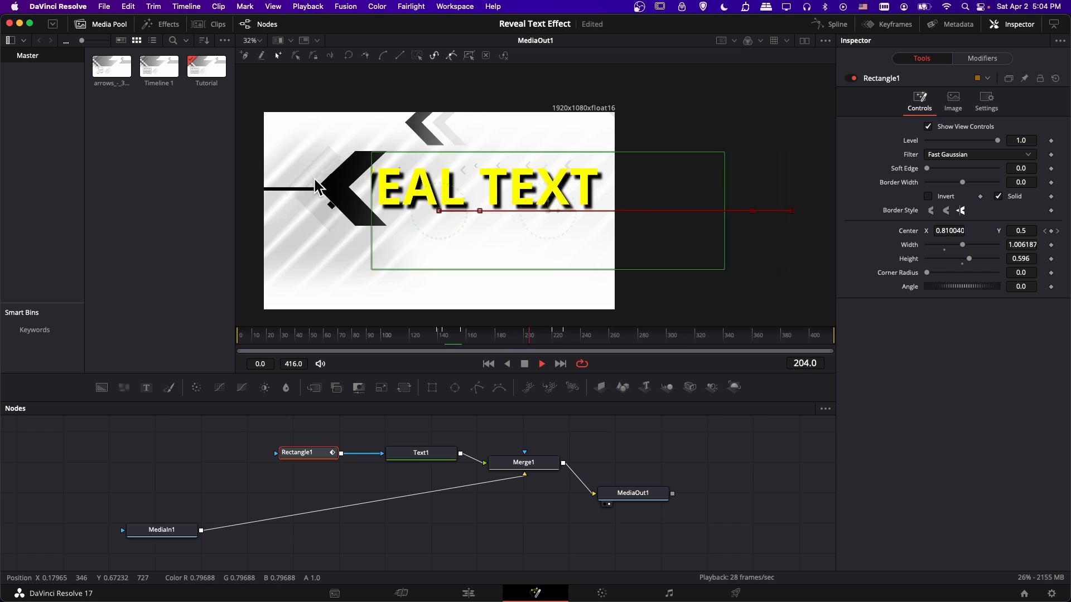
key(space)
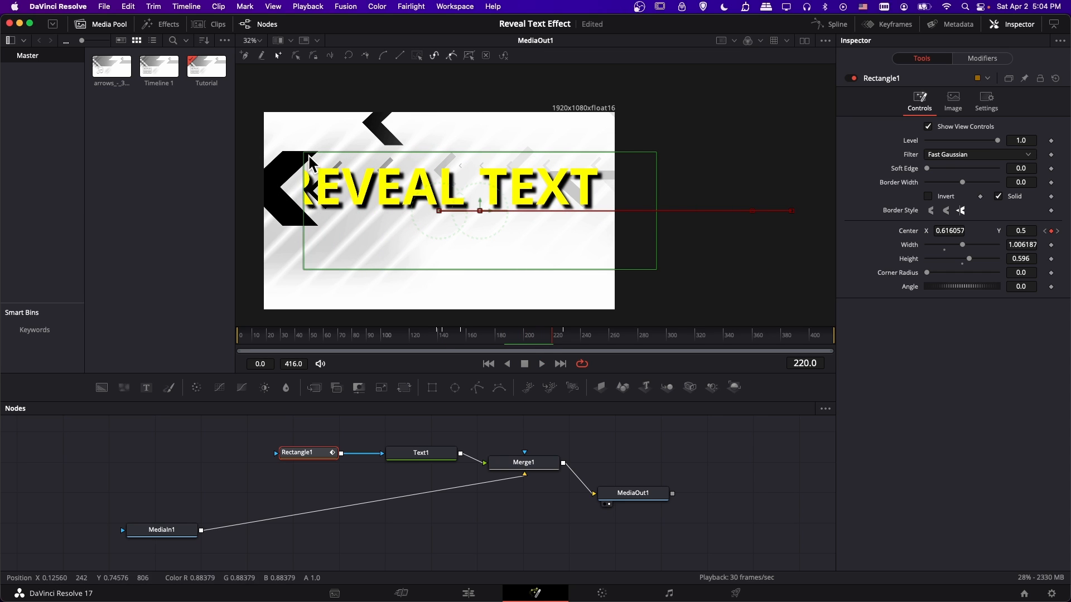
Replay the reveal from about frame 139 and return to frame 139.
click(435, 341)
key(space)
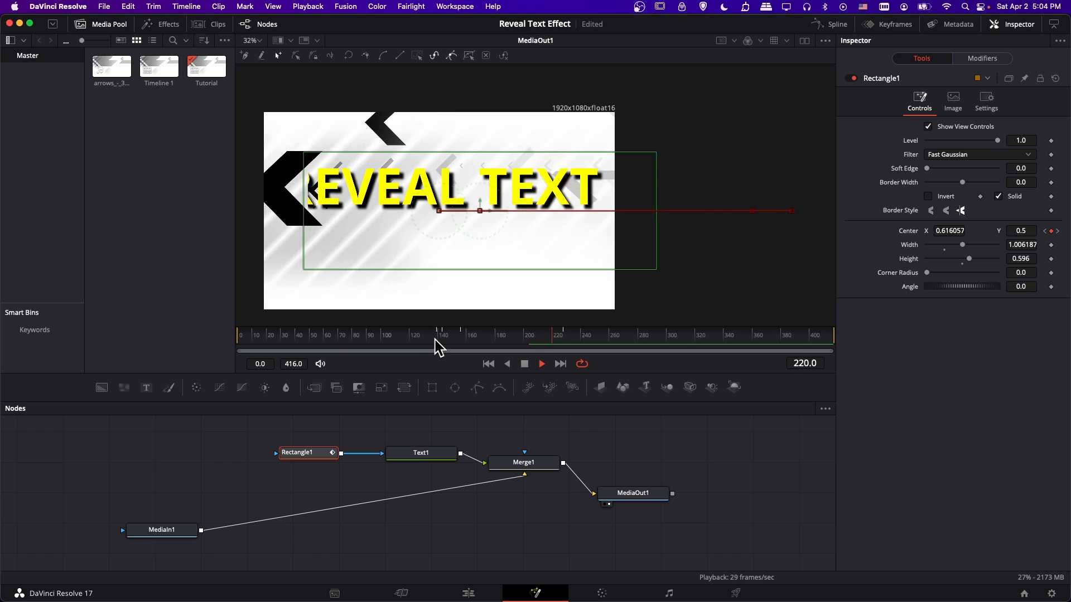
key(space)
click(436, 340)
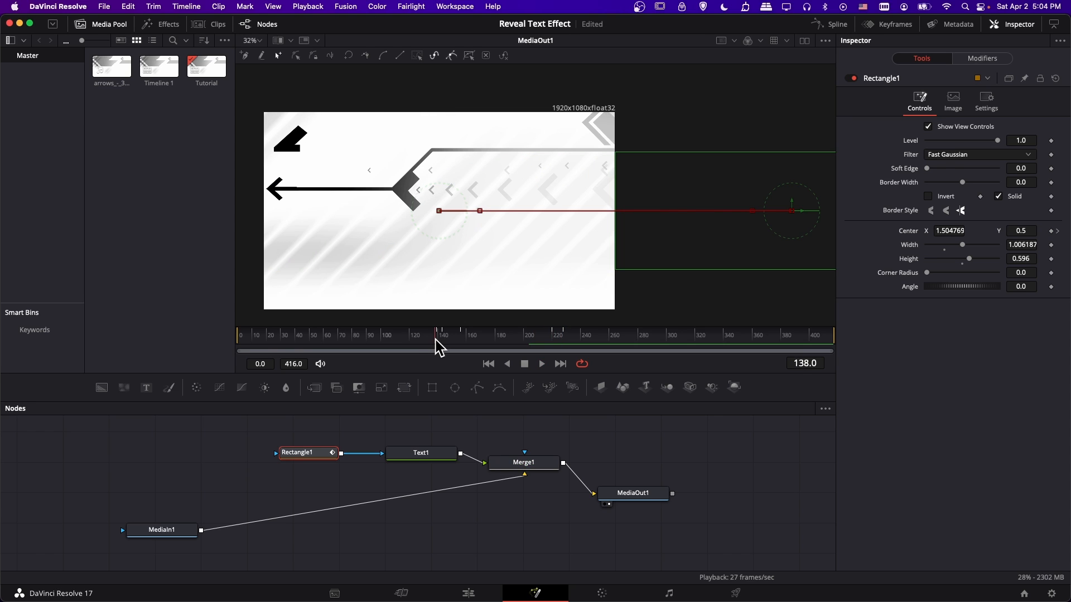
Try easing Rectangle1's Displacement curve after its second keyframe in the Spline editor, restore the original curve, and close the editor.
click(842, 24)
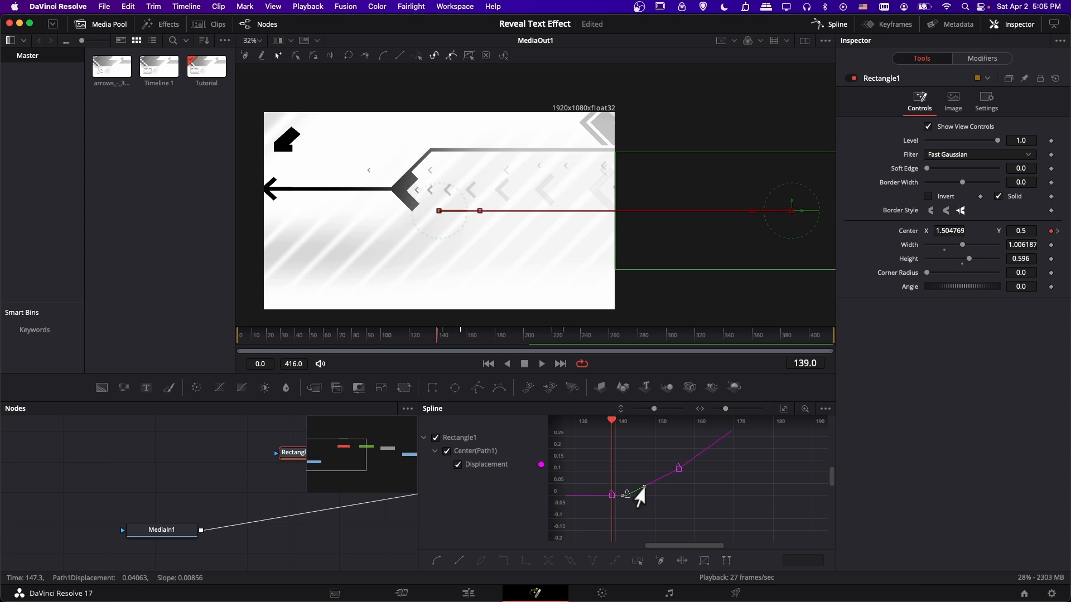
drag(646, 496, 670, 498)
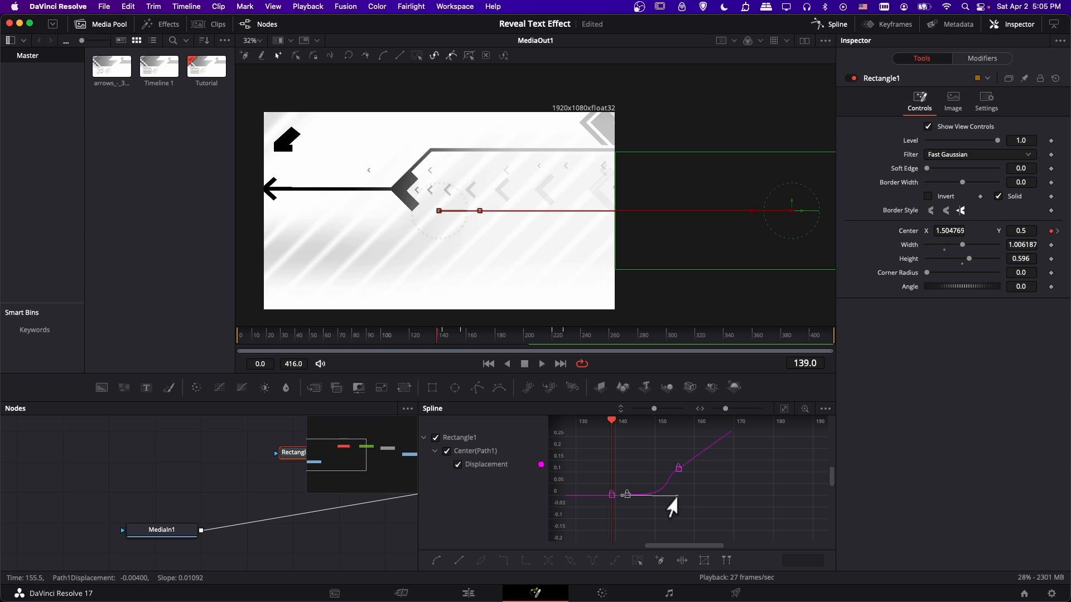
mouse_move(668, 498)
mouse_down()
mouse_move(634, 493)
mouse_move(630, 478)
mouse_move(679, 498)
mouse_up()
mouse_move(679, 498)
mouse_down()
mouse_move(671, 478)
mouse_move(672, 493)
mouse_move(659, 488)
mouse_up()
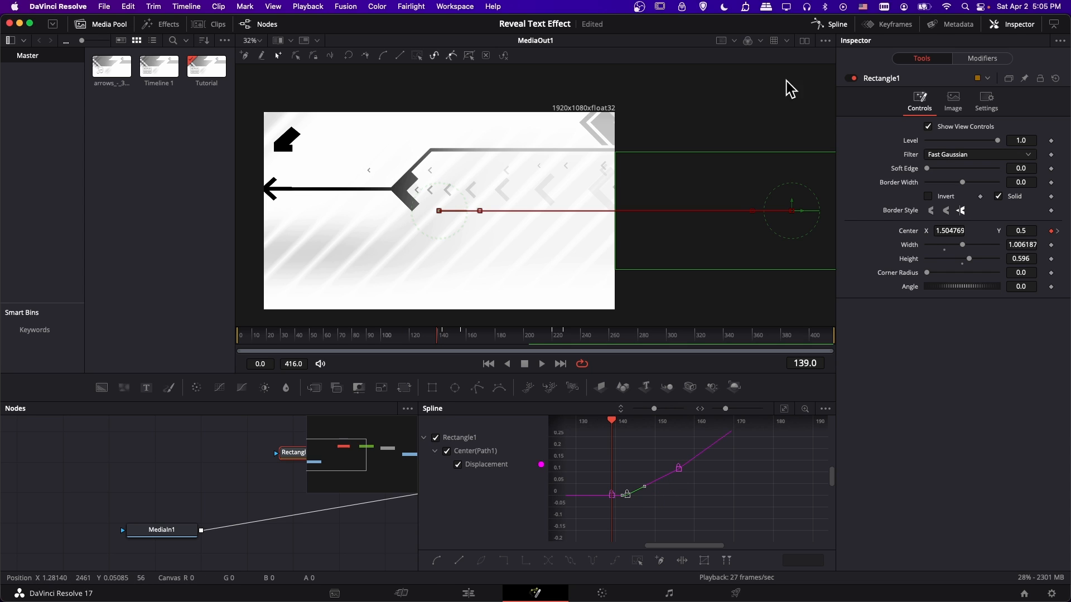
click(829, 25)
At frame 149, set Rectangle1's Center X to about 1.477 and replay the reveal until frame 245.
key(space)
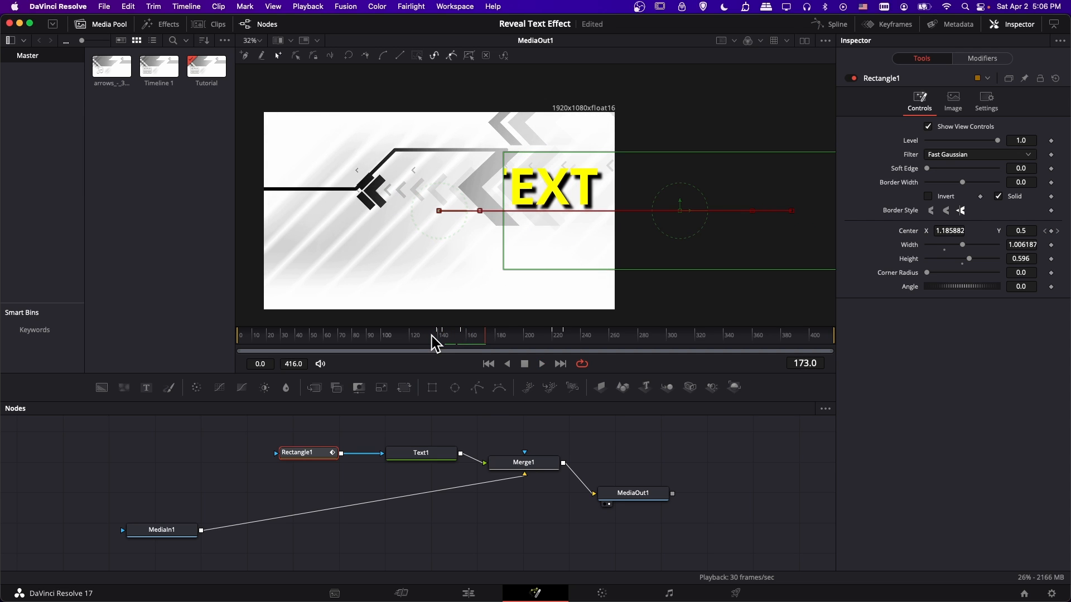
click(442, 337)
key(Right)
key(Right)
key(Right)
key(Right)
key(Right)
key(Right)
key(Right)
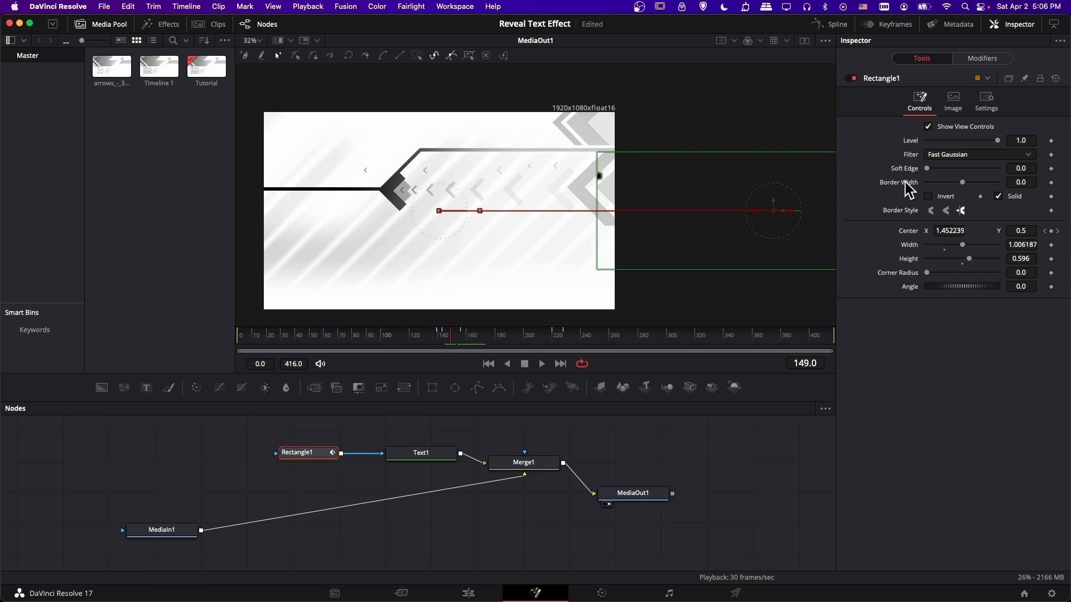
drag(949, 230, 963, 231)
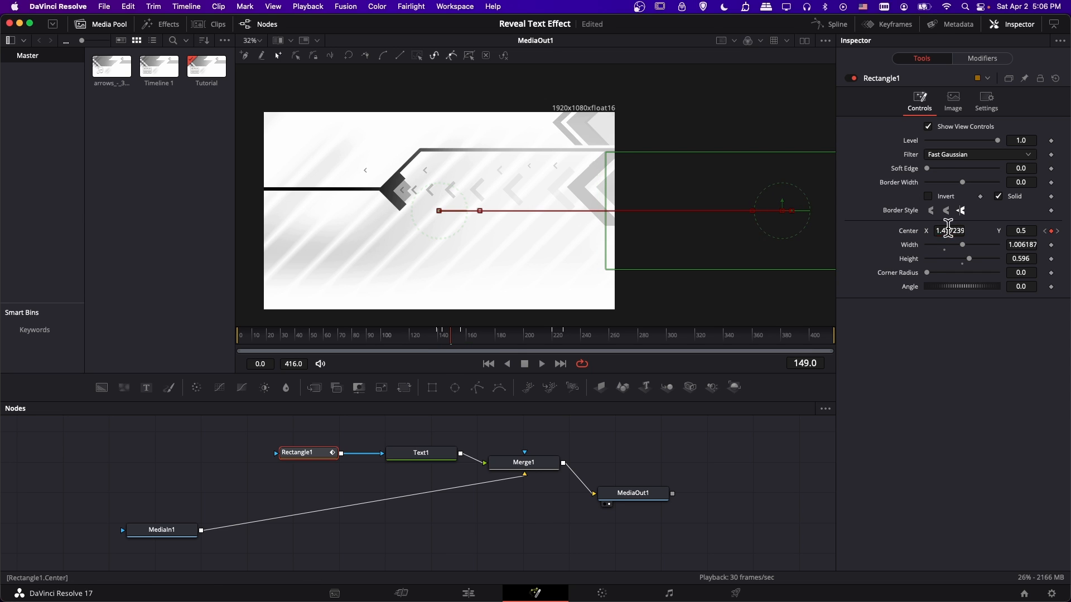
key(space)
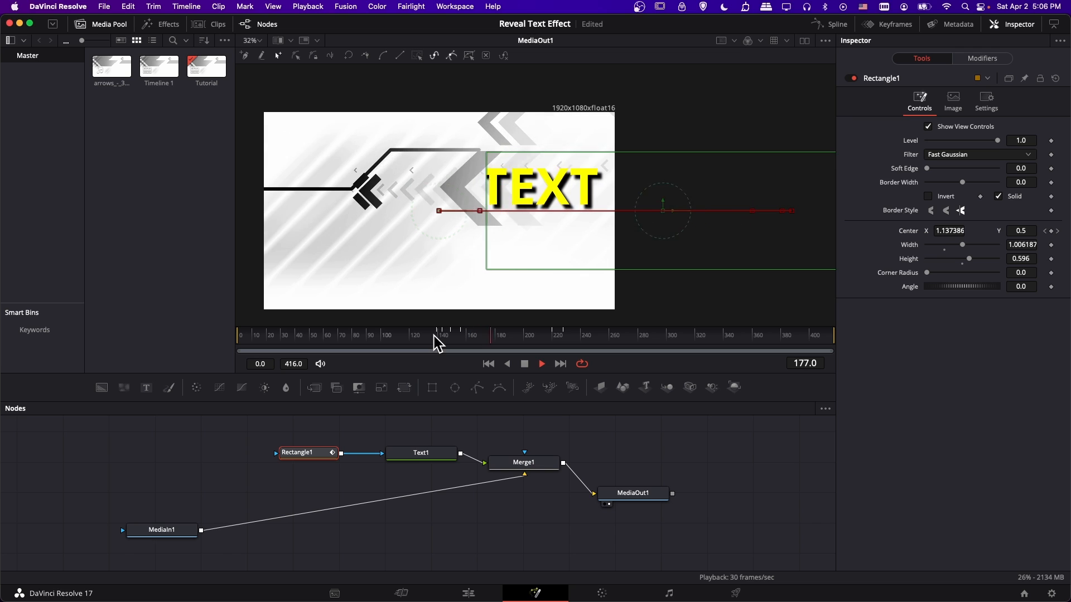
key(space)
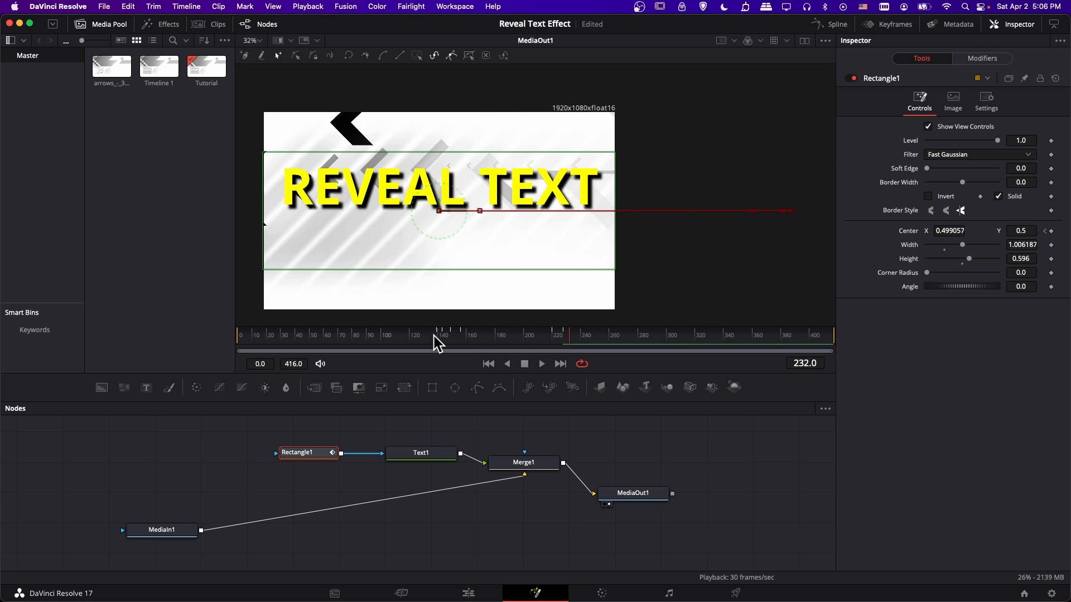
key(space)
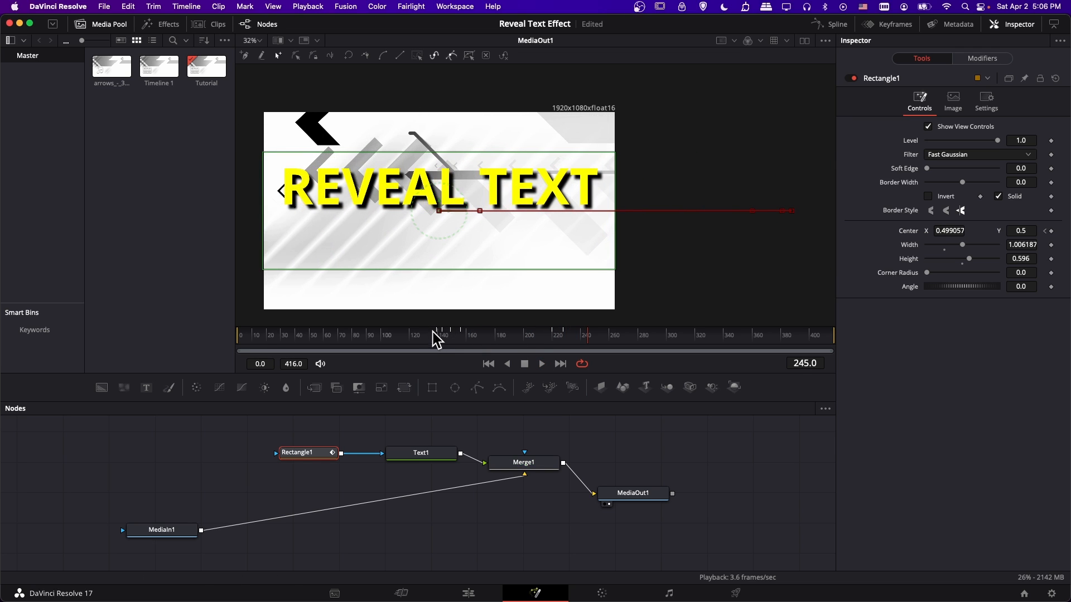
Replay the reveal twice and stop at frame 200 to compare the mask's hard edge with the arrow.
click(433, 332)
key(space)
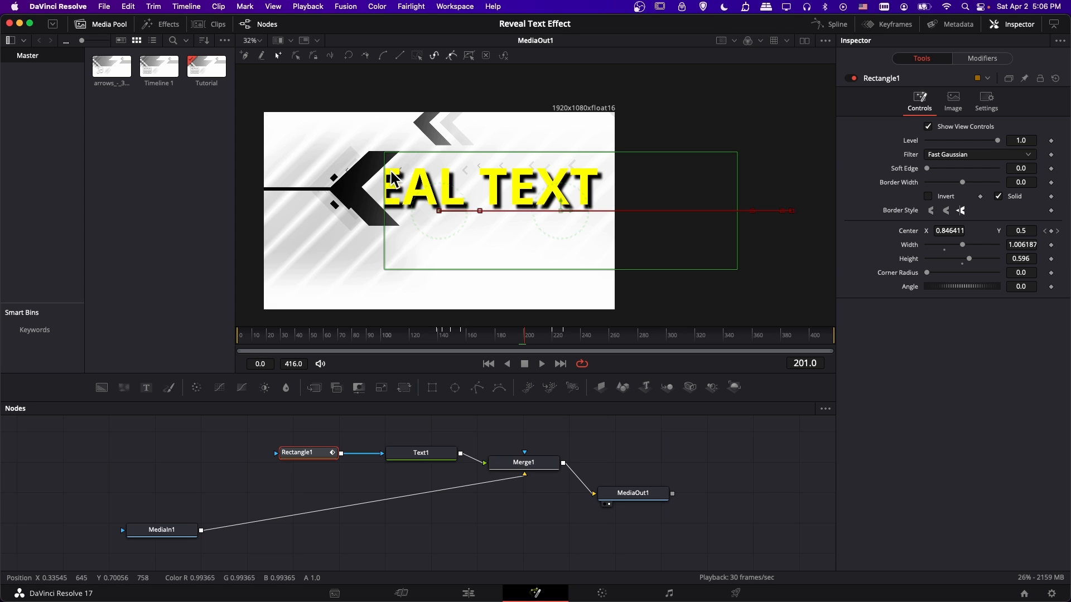
click(443, 336)
key(space)
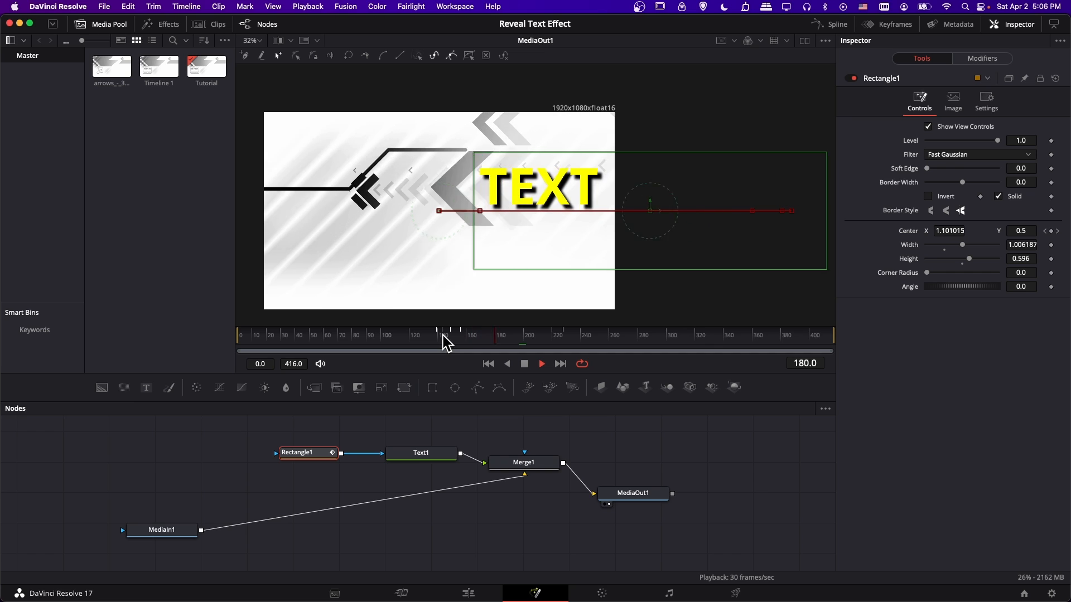
key(space)
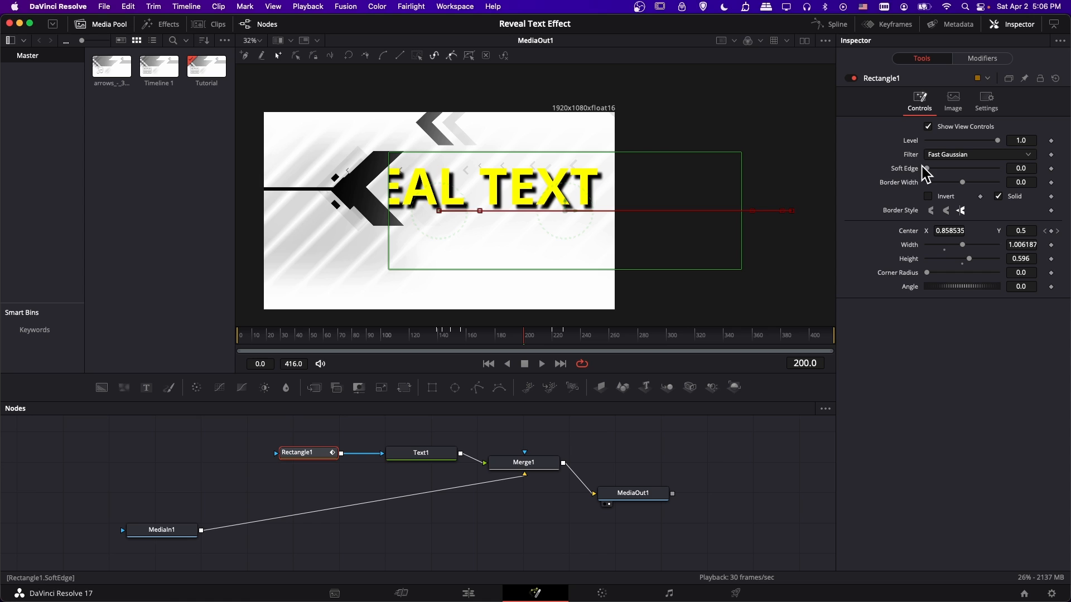
Set Rectangle1's Soft Edge to about 0.03 and replay the reveal from frame 133 to frame 226.
click(310, 451)
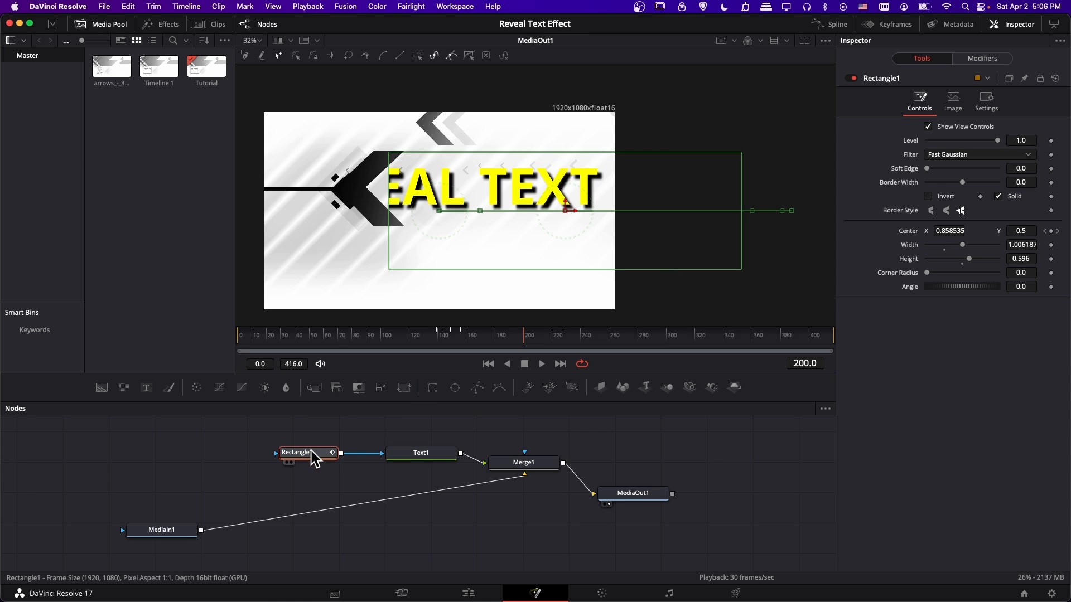
drag(930, 169, 938, 169)
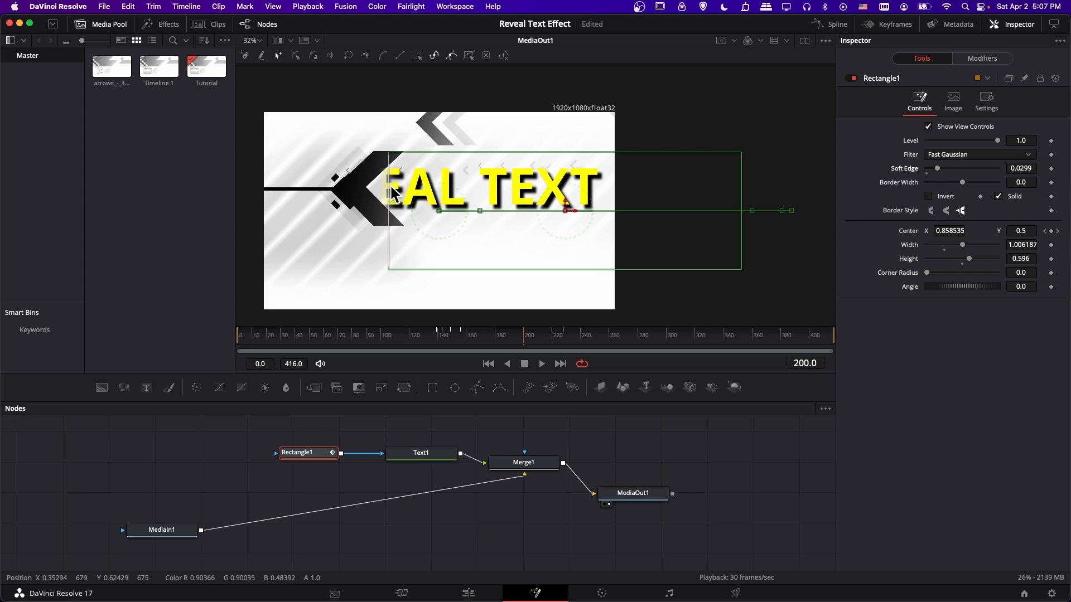
click(428, 337)
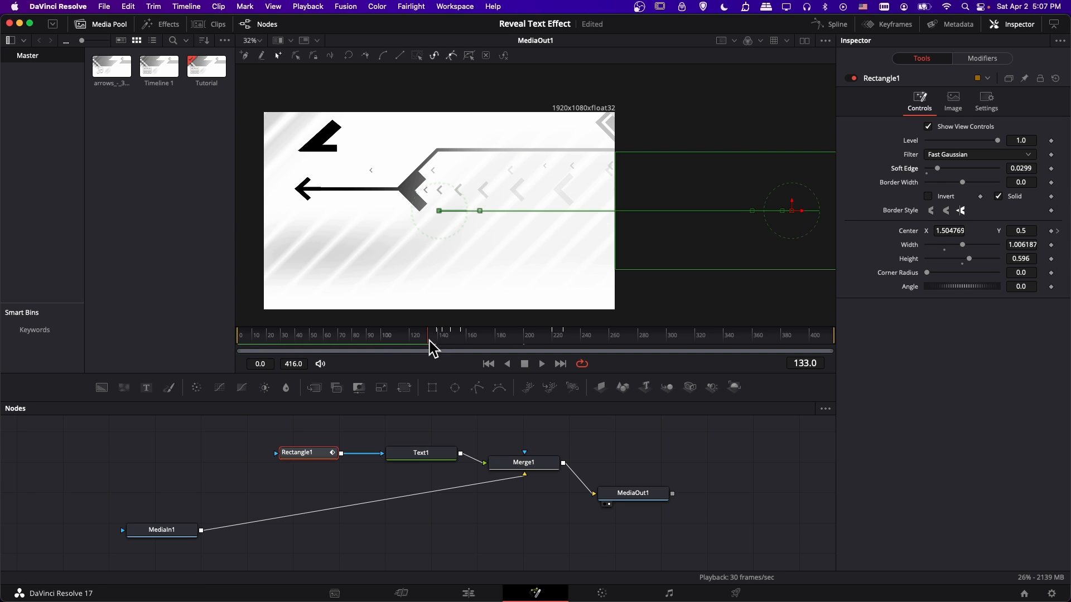
key(space)
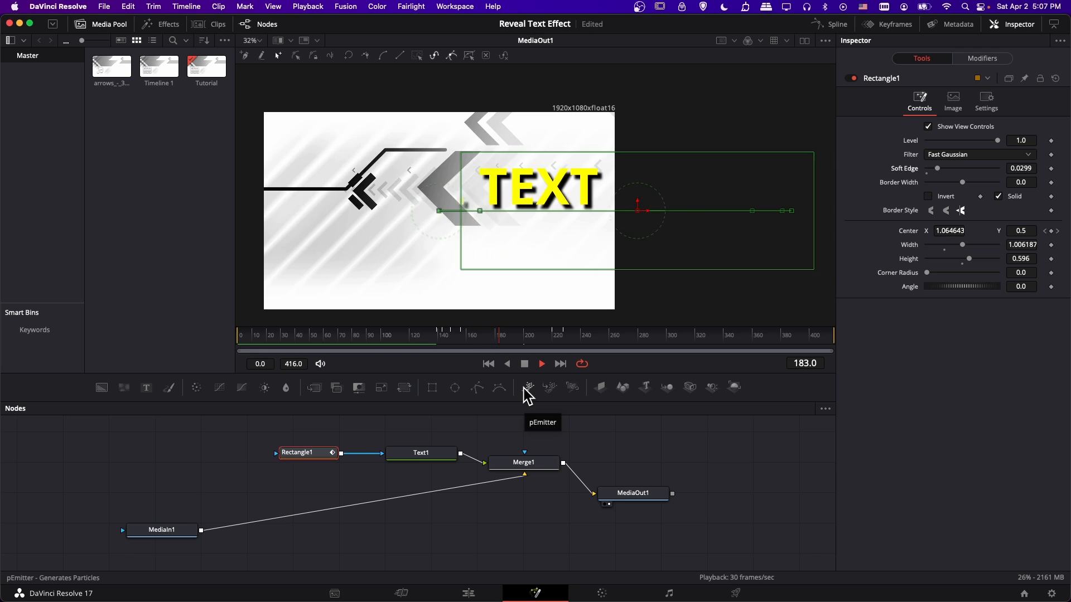
key(space)
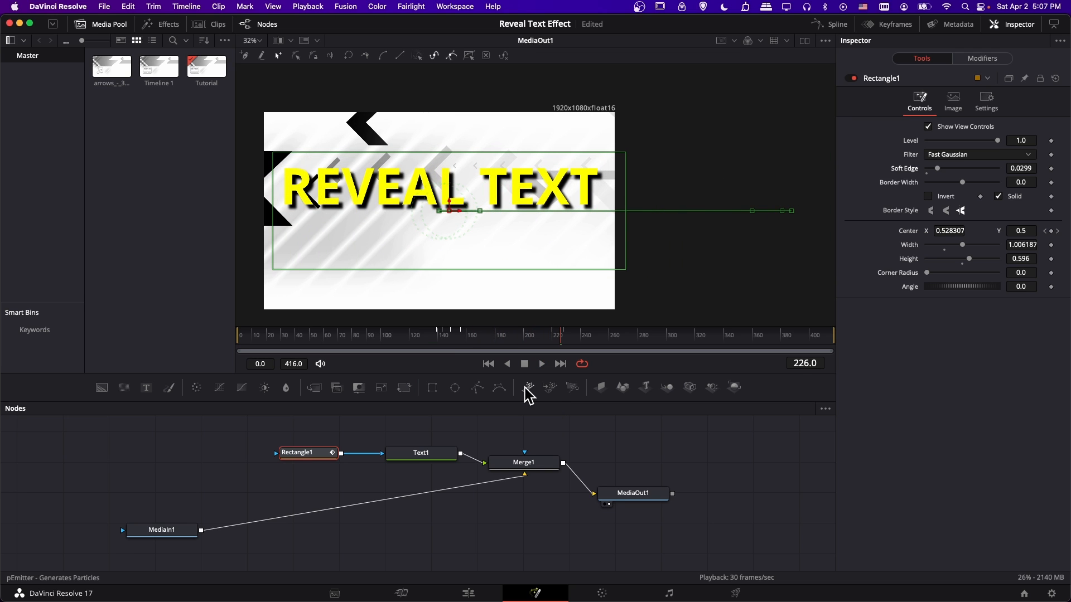
Set Rectangle1's Soft Edge to 0.0488 while the reveal plays, and replay it until frame 250.
click(438, 347)
key(space)
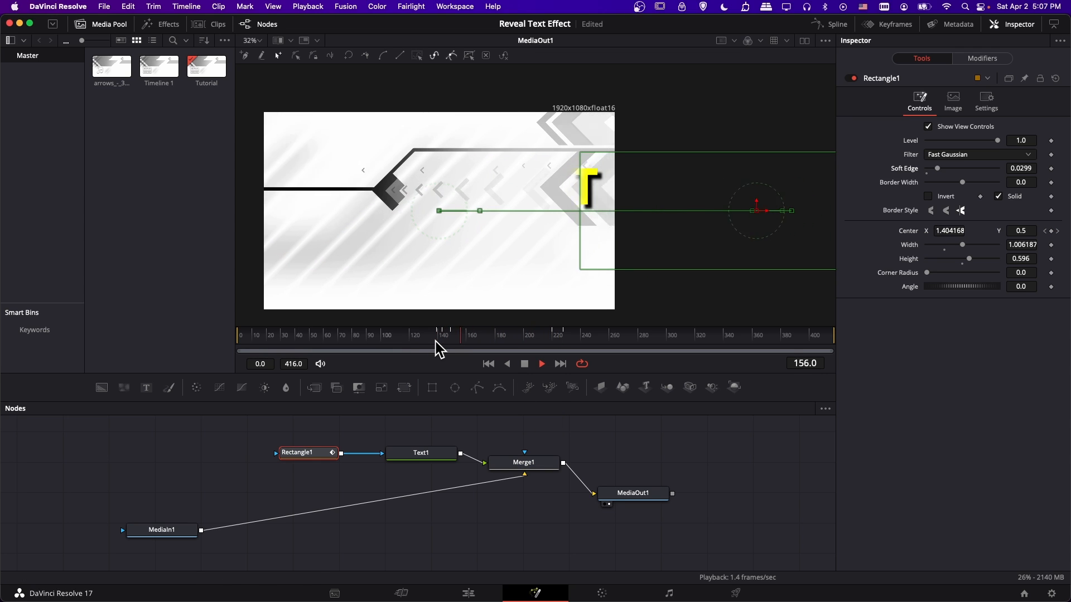
drag(938, 171, 942, 171)
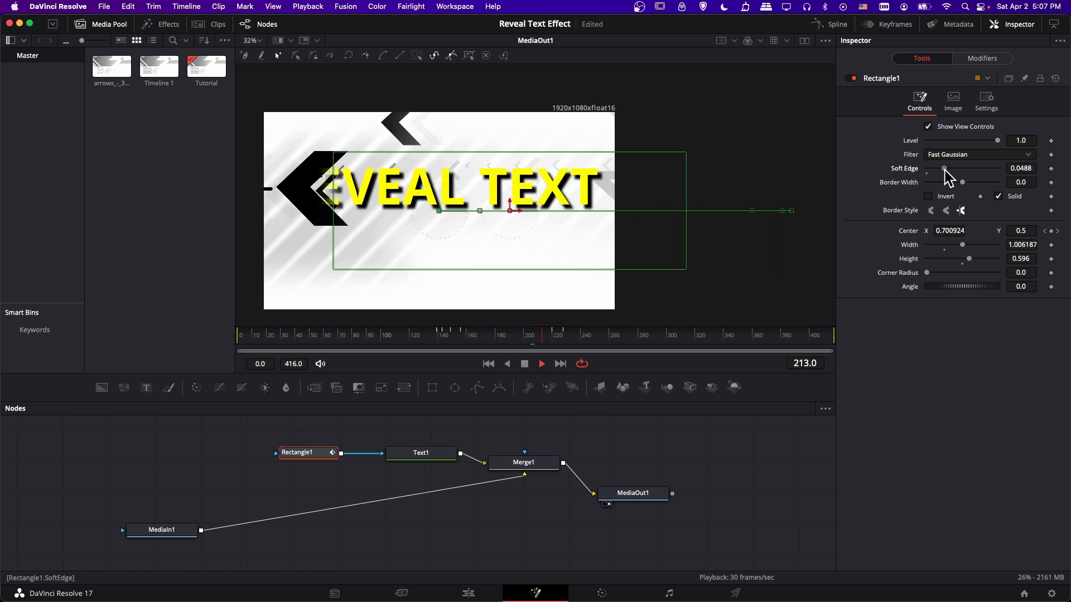
click(440, 340)
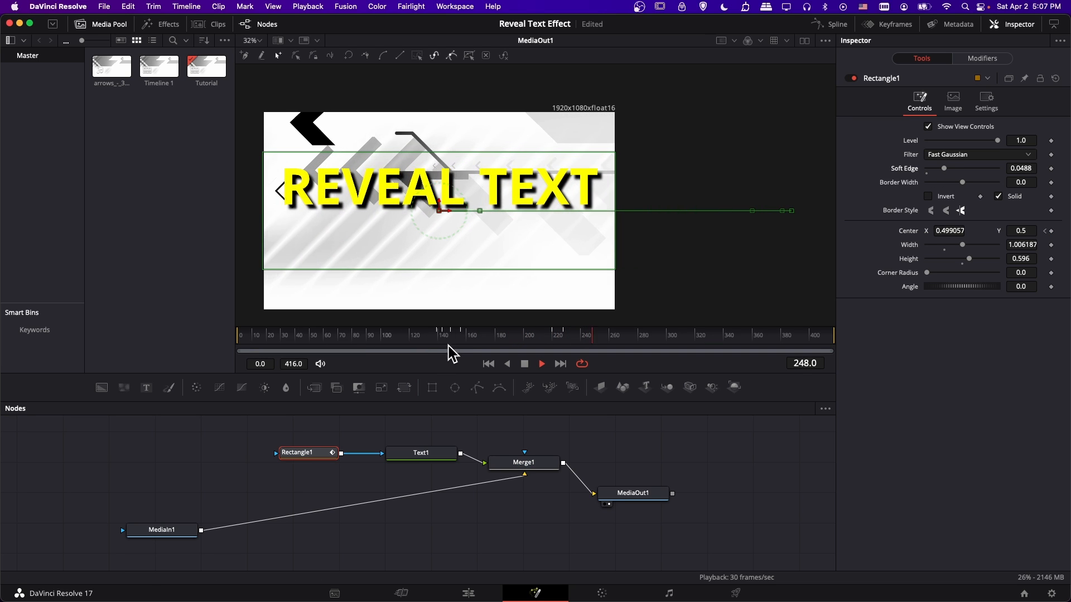
key(space)
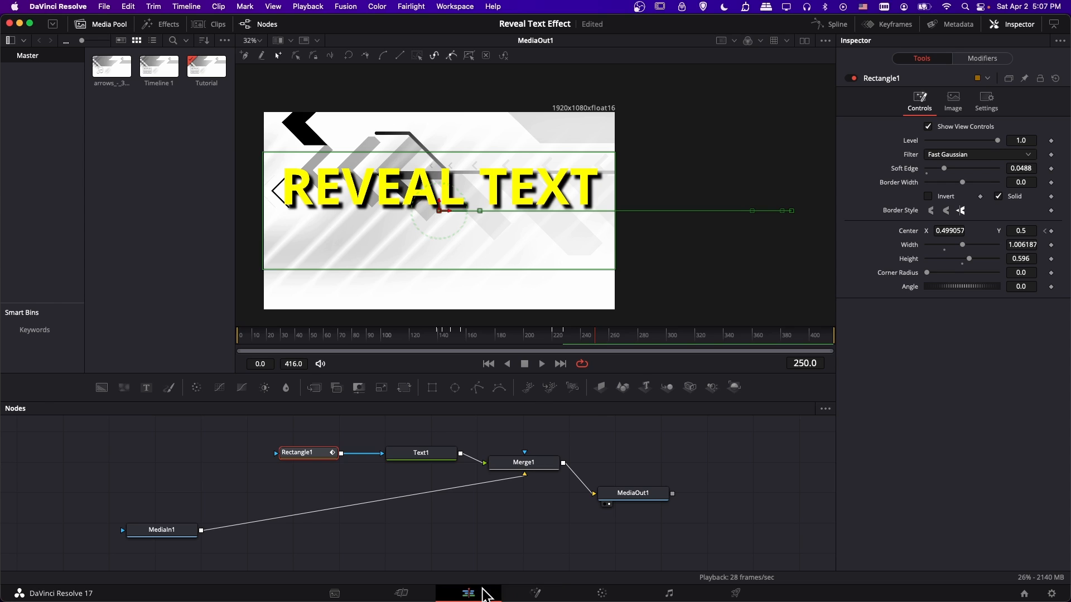
Switch to the Edit page and enlarge the viewer, hiding the Media Pool and Effects library.
click(478, 594)
drag(588, 397, 590, 446)
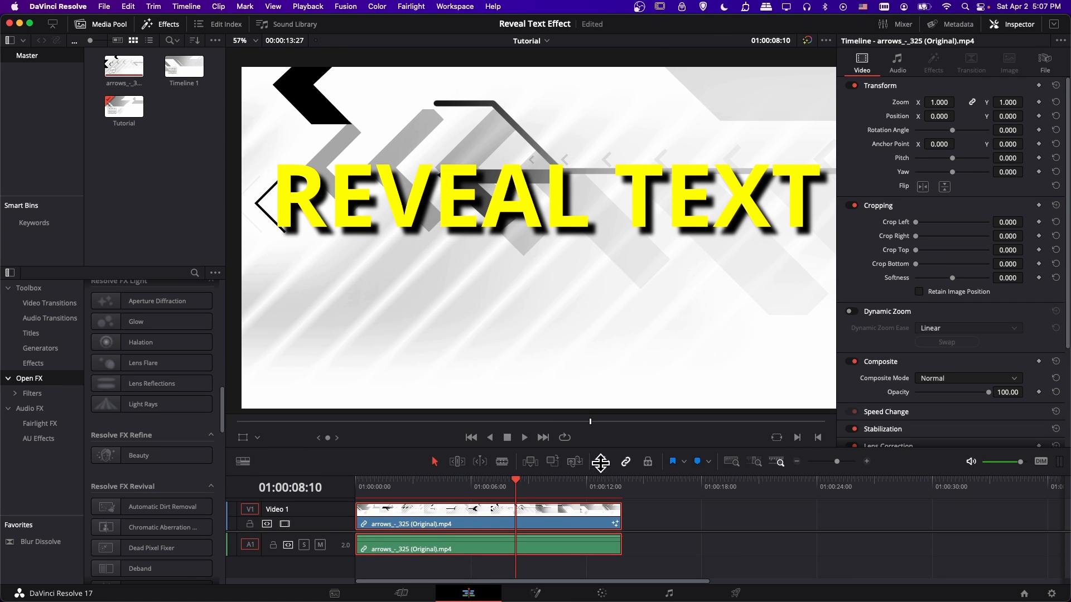
click(123, 24)
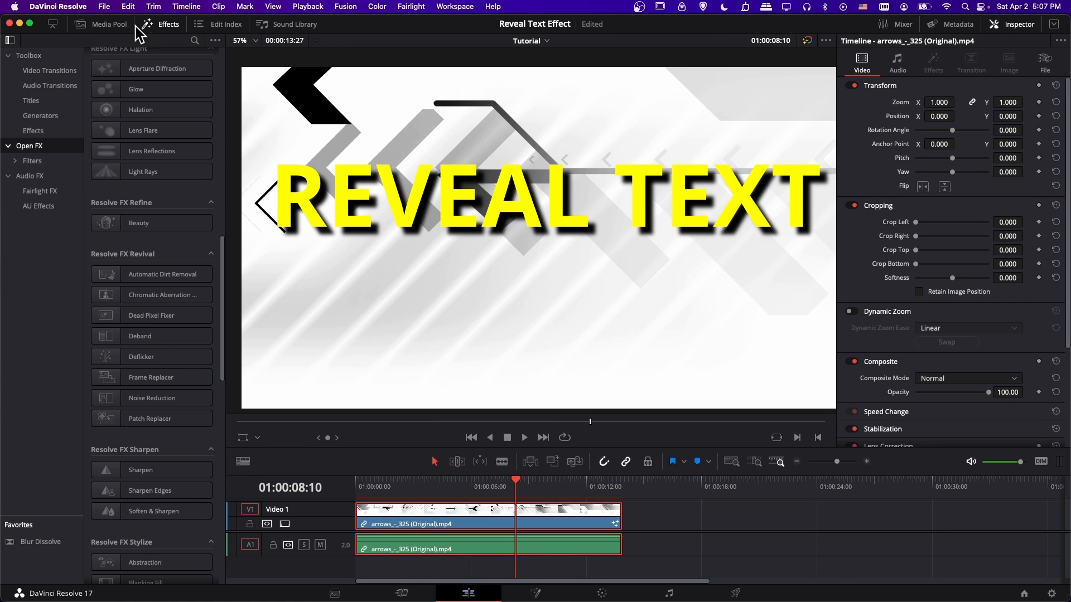
click(159, 25)
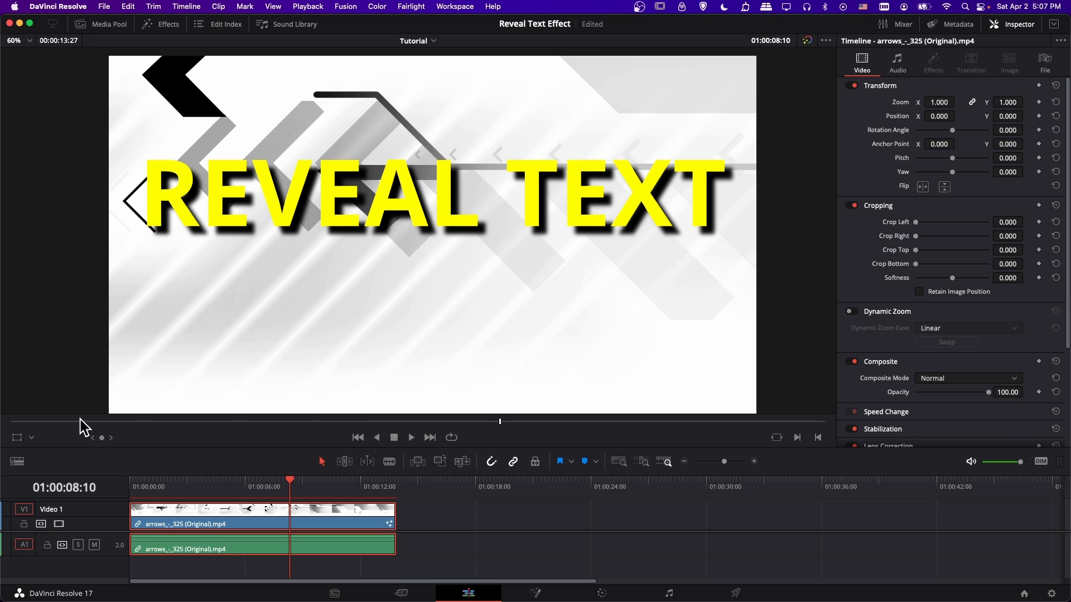
Play the reveal on the timeline from before the title appears and park the playhead at 01:00:06:18.
click(232, 481)
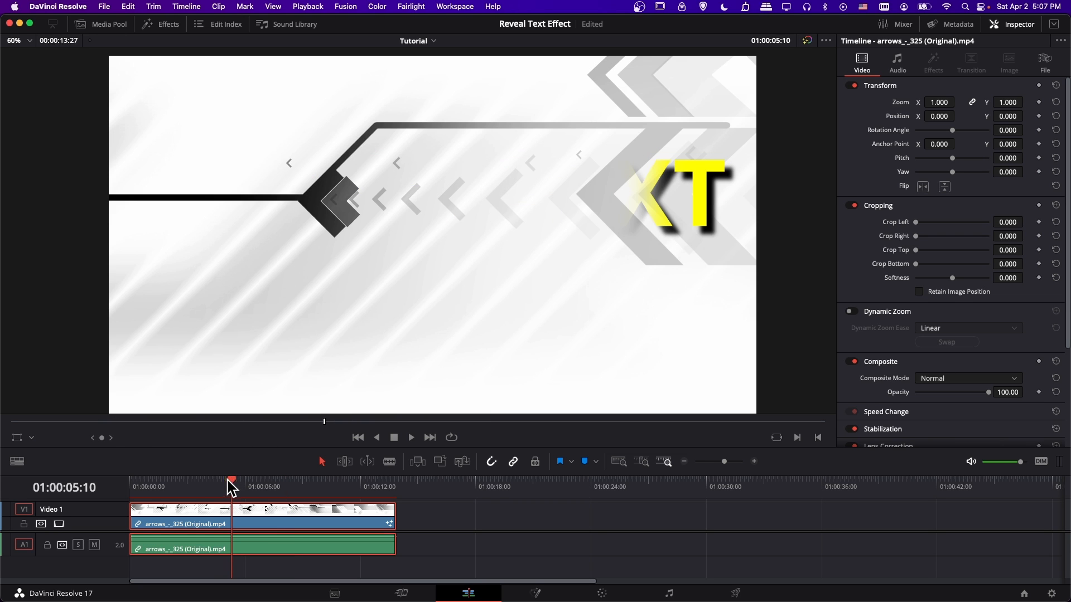
click(206, 483)
key(space)
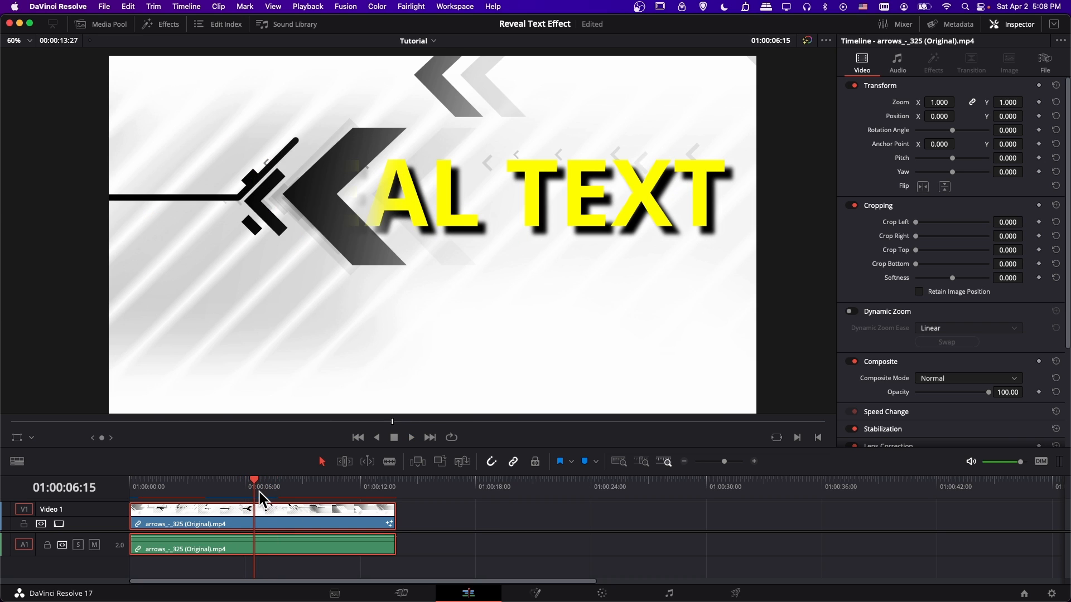
drag(257, 489, 256, 489)
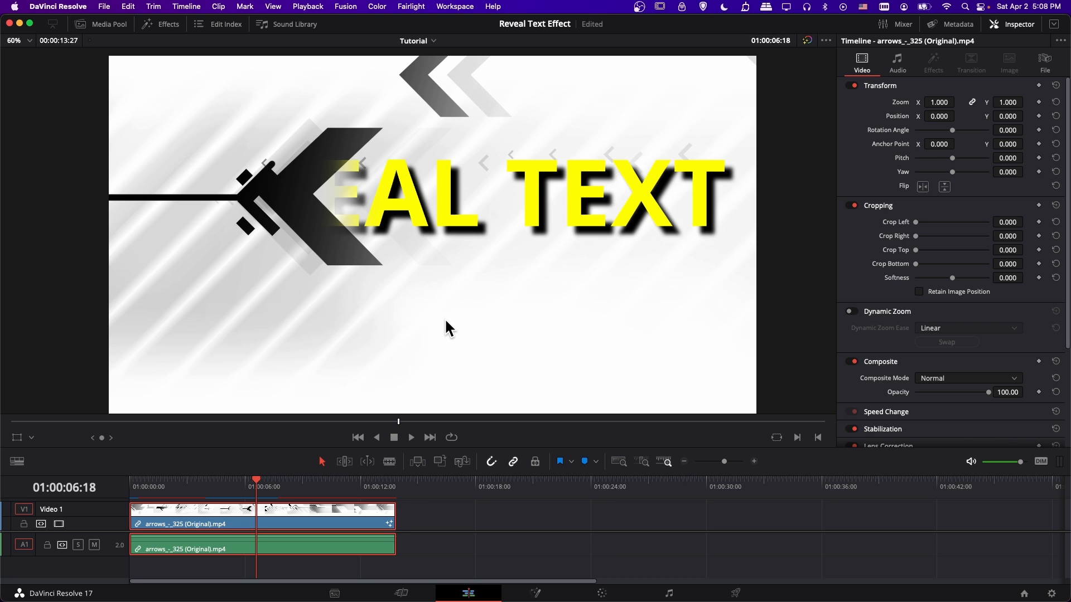
Return to the Fusion page and insert a Transform node between Rectangle1 and Text1, moving Rectangle1 aside to make room.
click(539, 593)
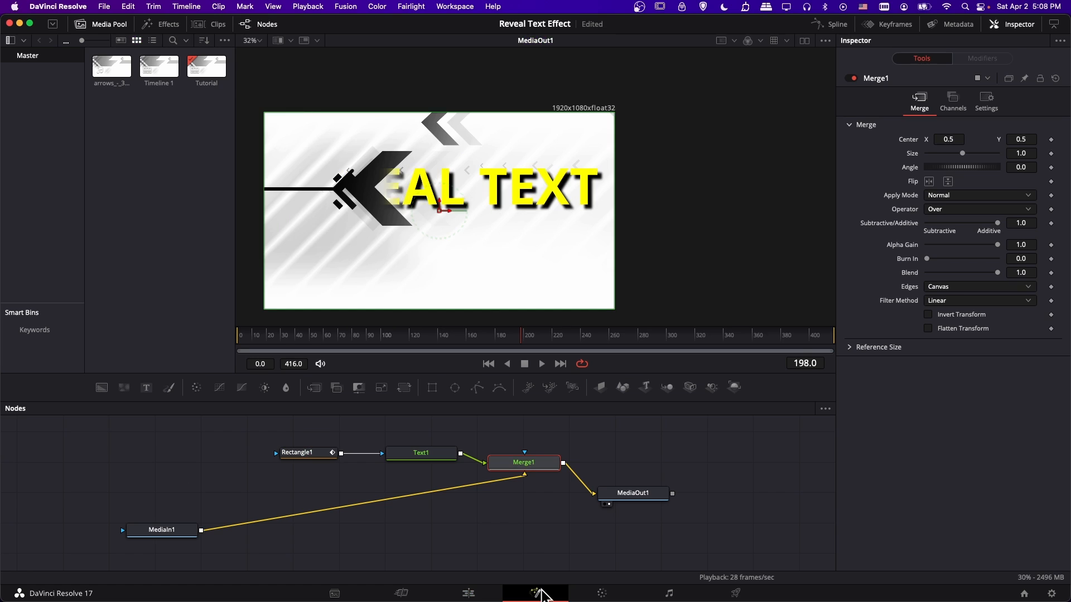
click(314, 453)
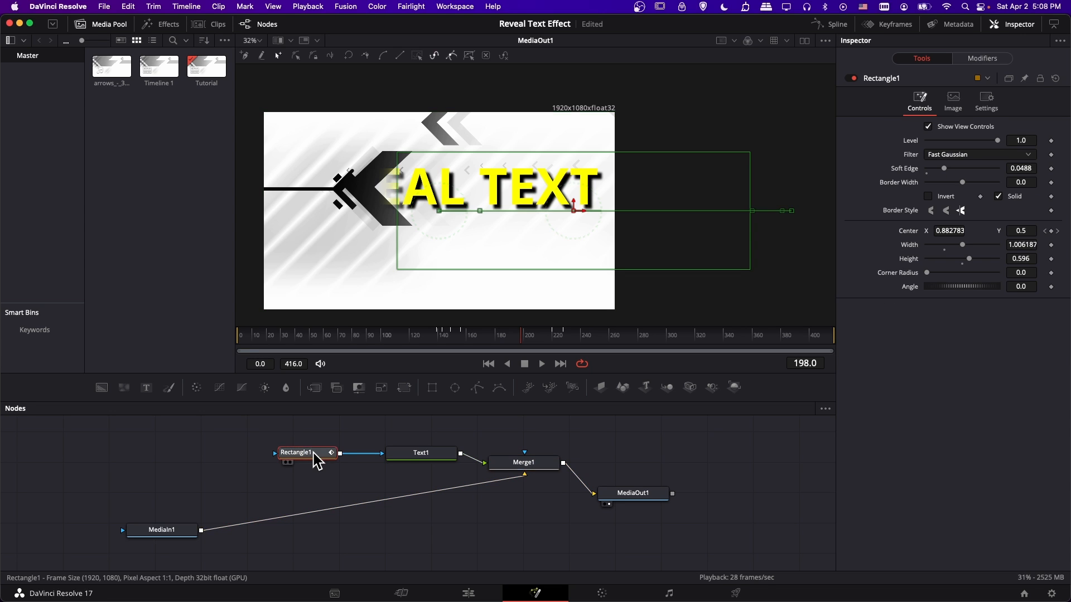
drag(313, 459, 263, 460)
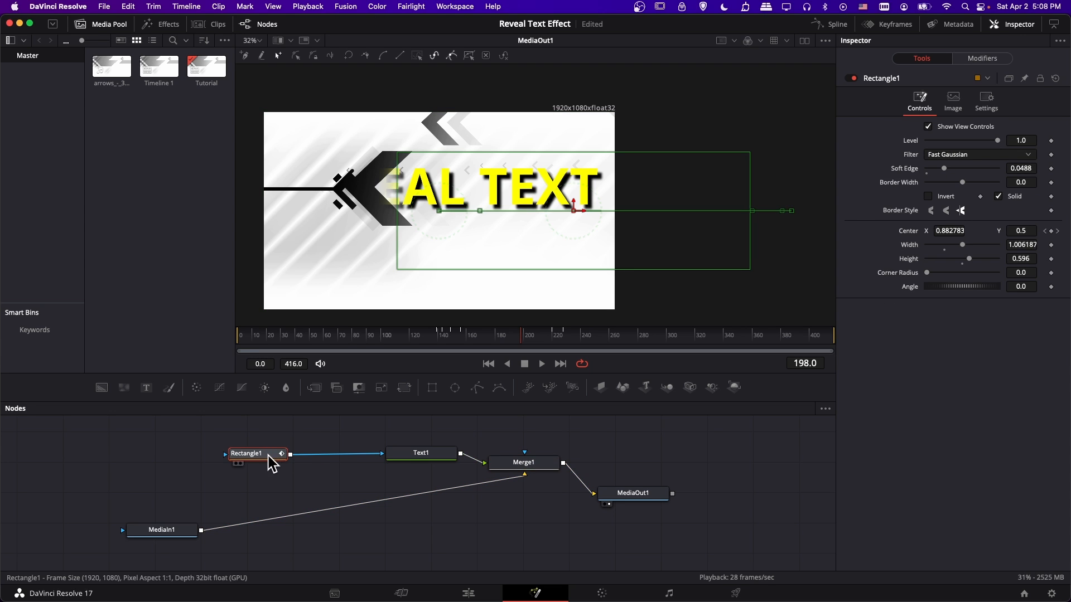
right_click(310, 456)
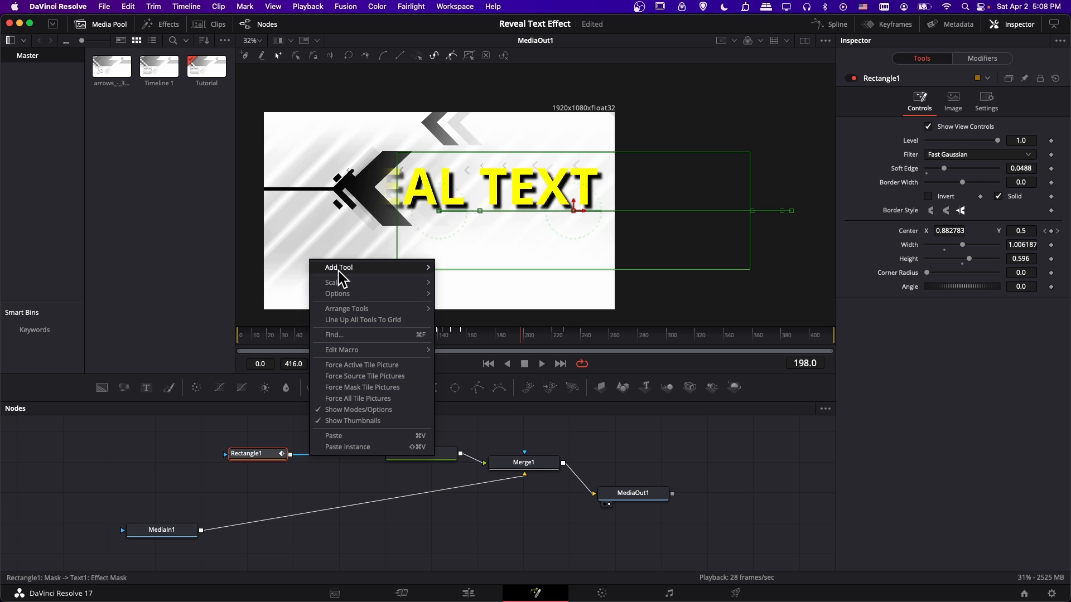
mouse_move(337, 271)
mouse_move(491, 522)
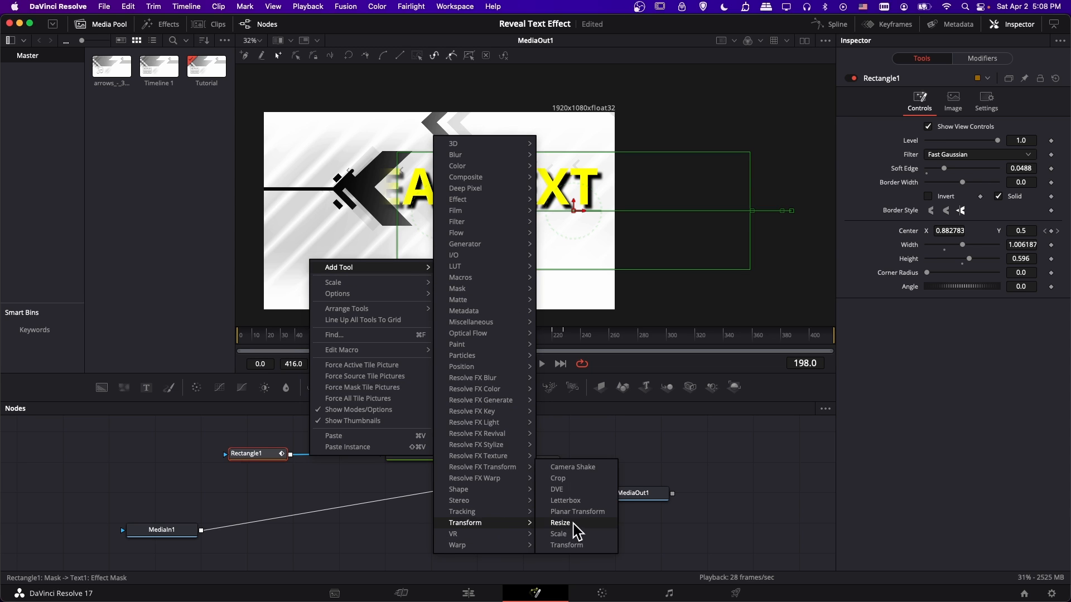
click(574, 546)
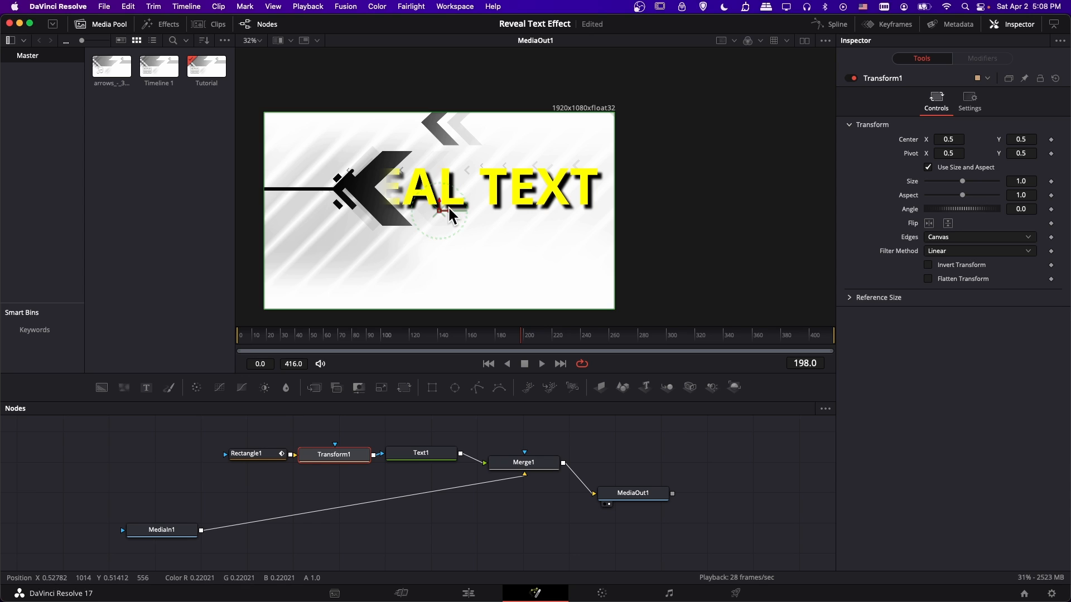
Shift the mask horizontally with Transform1 to a Center X of about 0.543, and play the reveal from frame 99.
drag(449, 209, 464, 209)
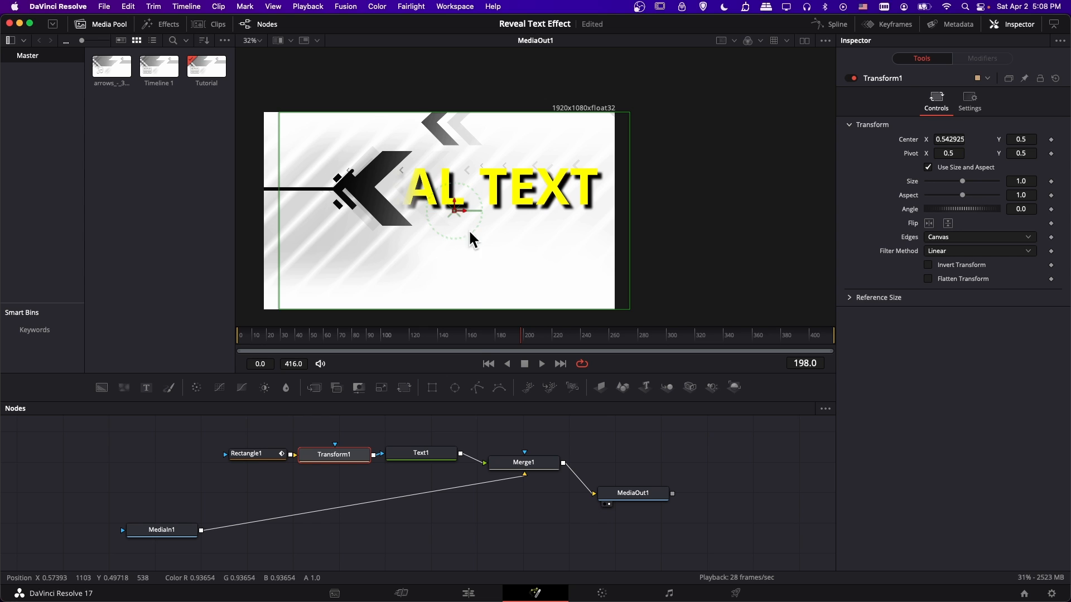
click(381, 335)
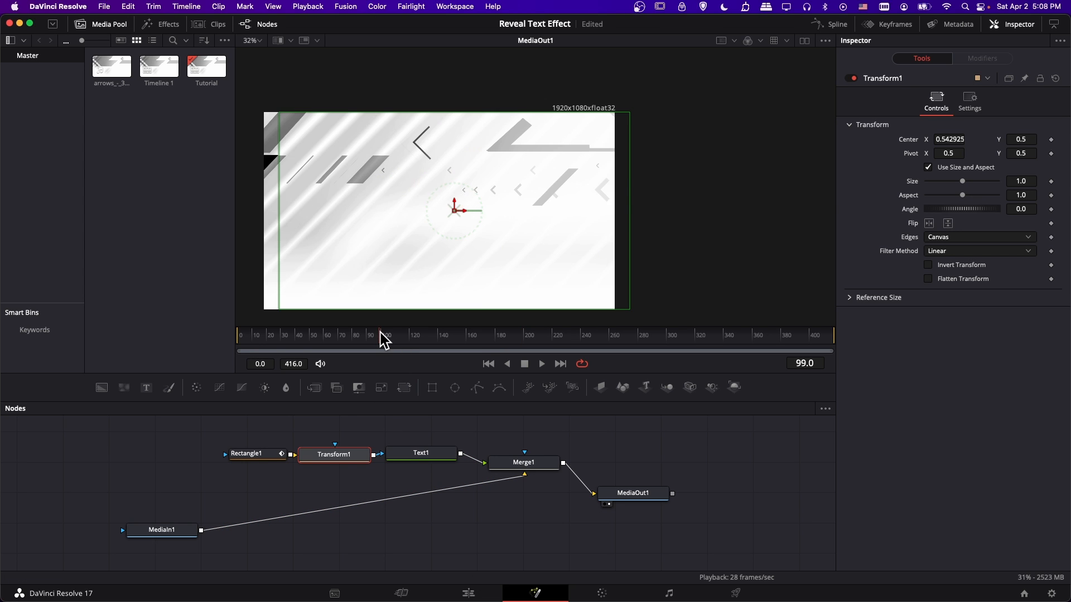
key(space)
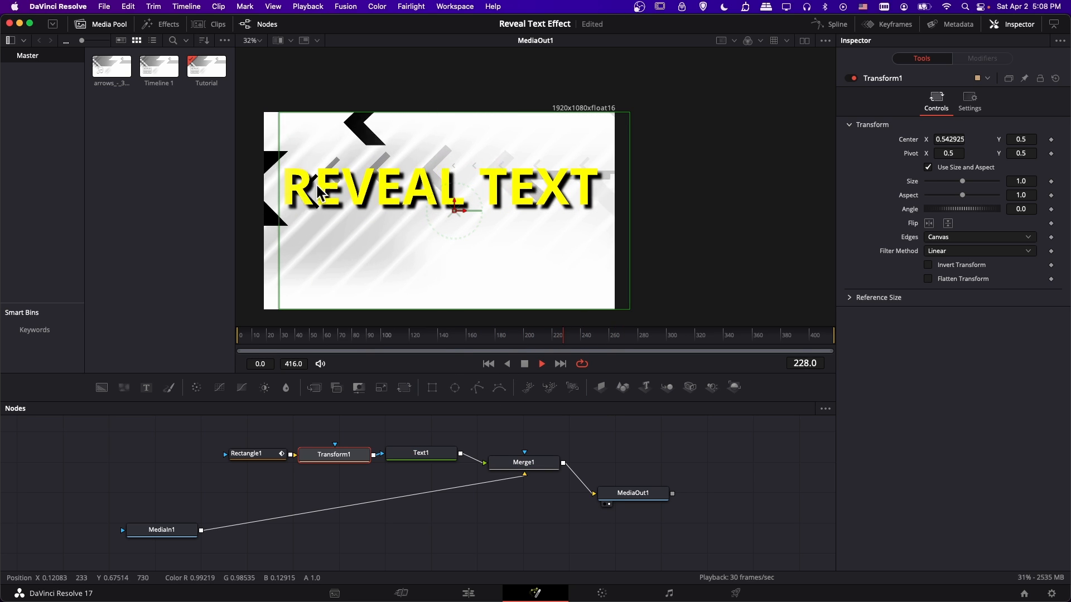
key(space)
Switch to the Edit page and replay the reveal on the timeline from before the title appears, stopping at 01:00:12:08.
click(468, 593)
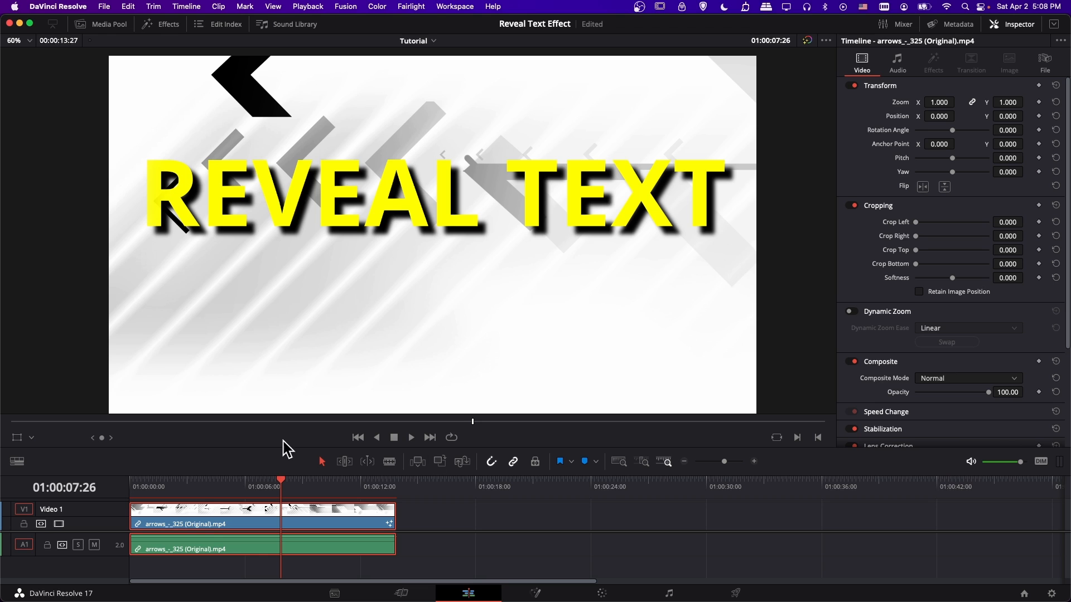
click(215, 485)
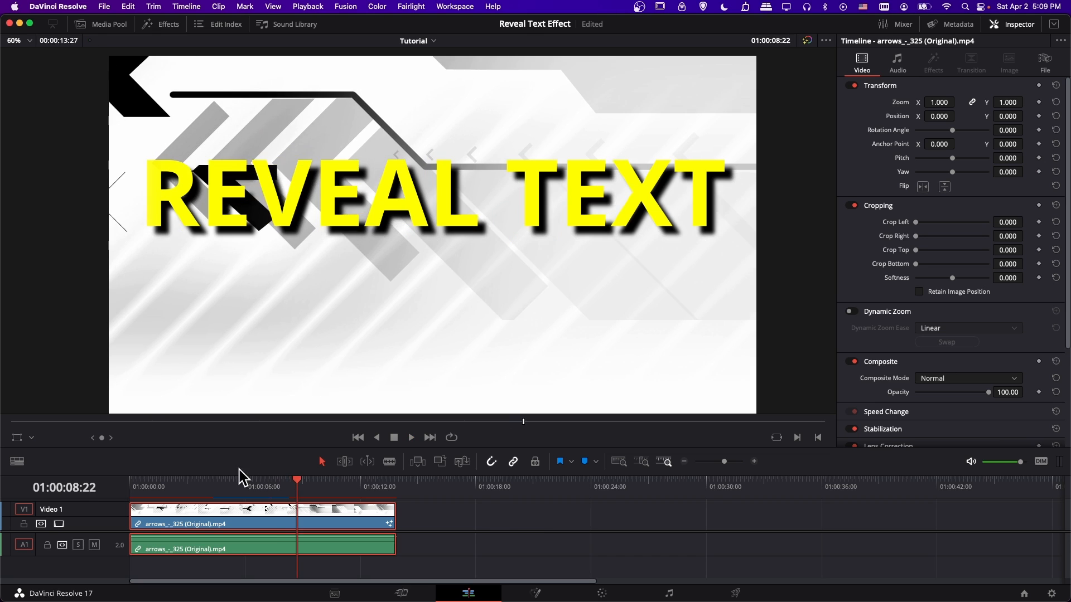
click(217, 485)
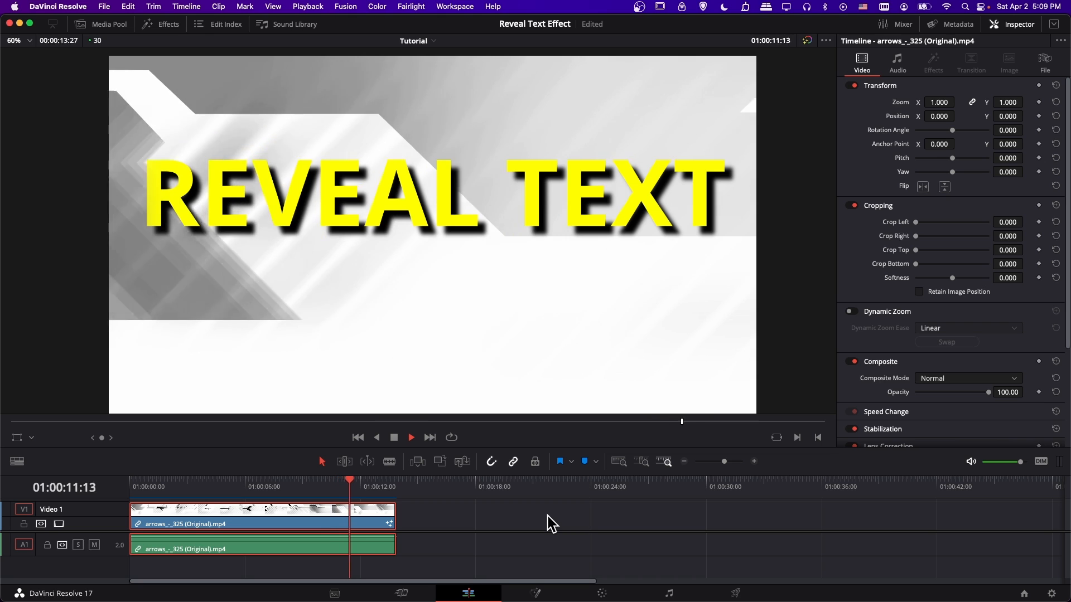
key(space)
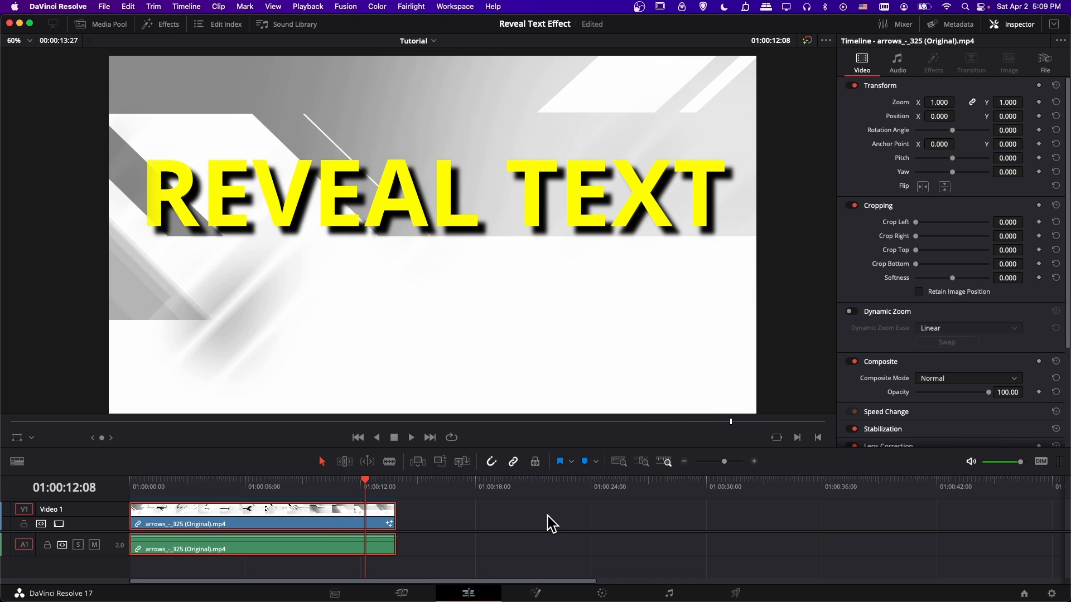